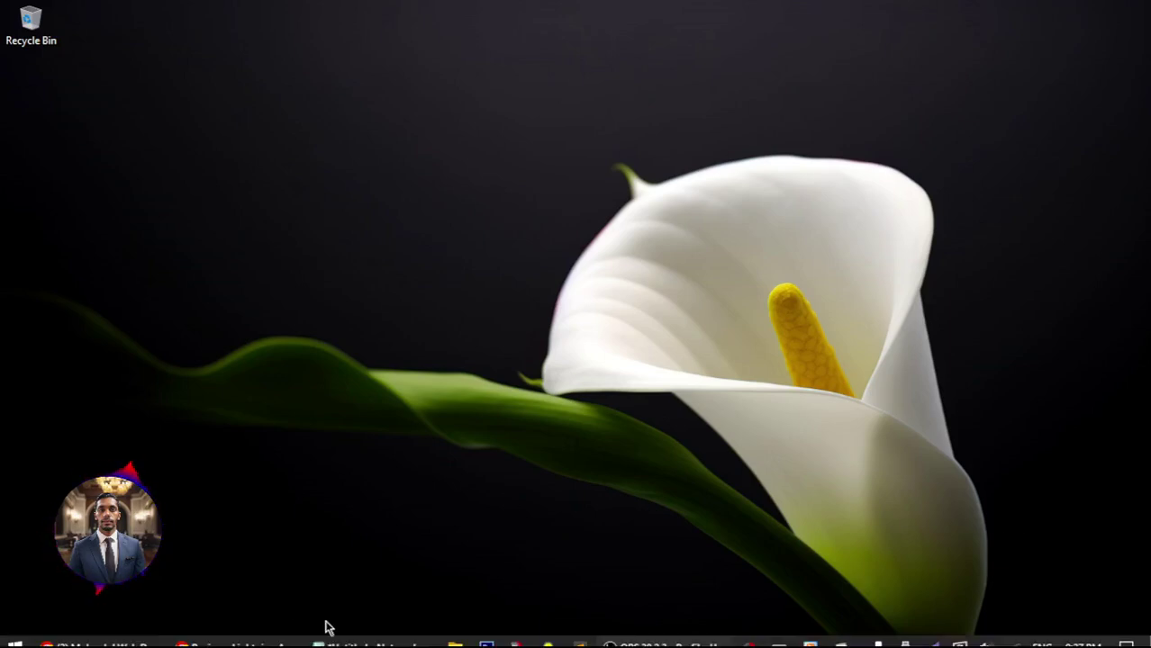
# Step: Bring Chrome's Lightning Autofill reviews page forward and scroll through the lowest-rated English reviews
pyautogui.click(231, 637)
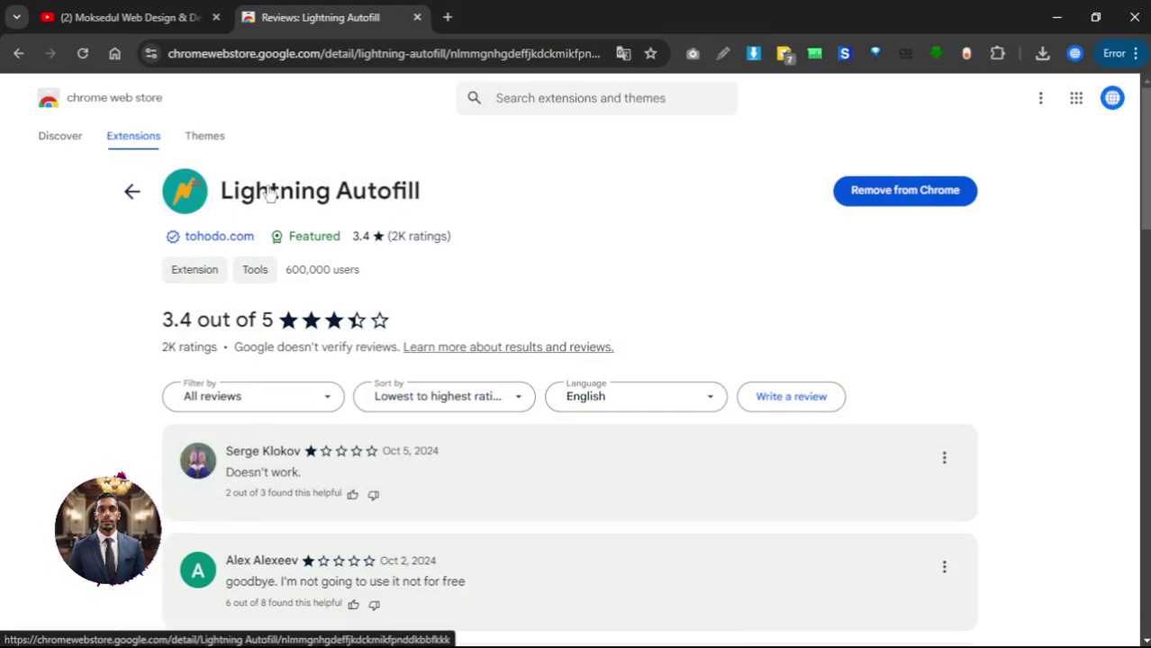
pyautogui.scroll(-1, 268, 196)
pyautogui.scroll(1, 268, 196)
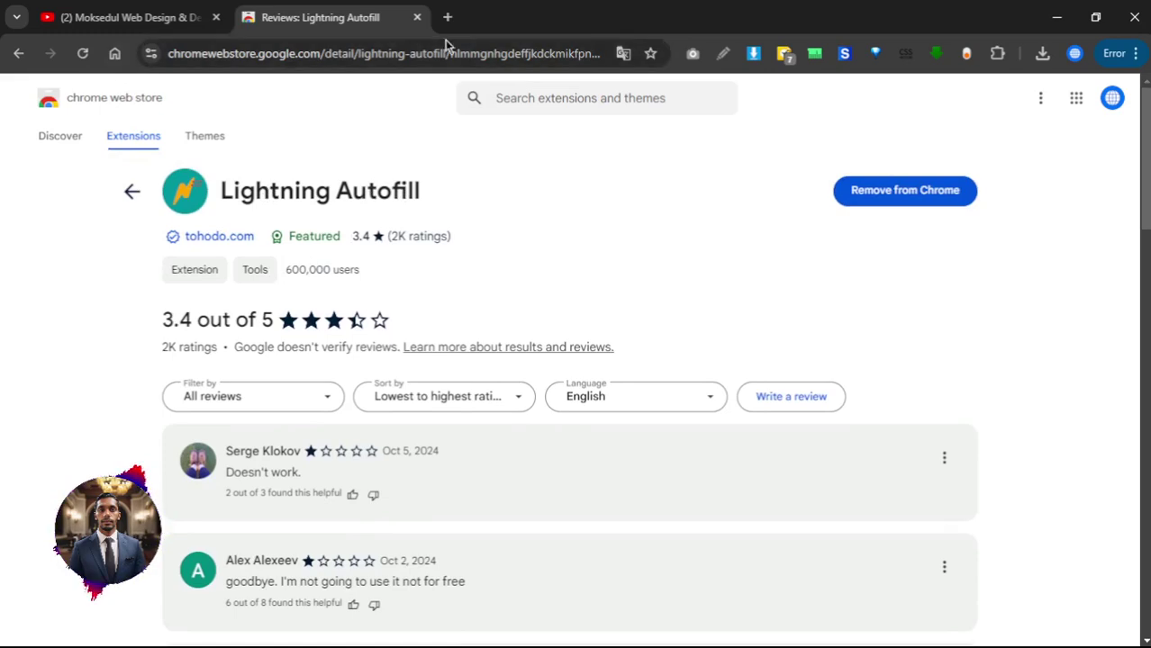
pyautogui.scroll(-1, 288, 288)
pyautogui.scroll(-1, 288, 279)
pyautogui.scroll(-2, 288, 276)
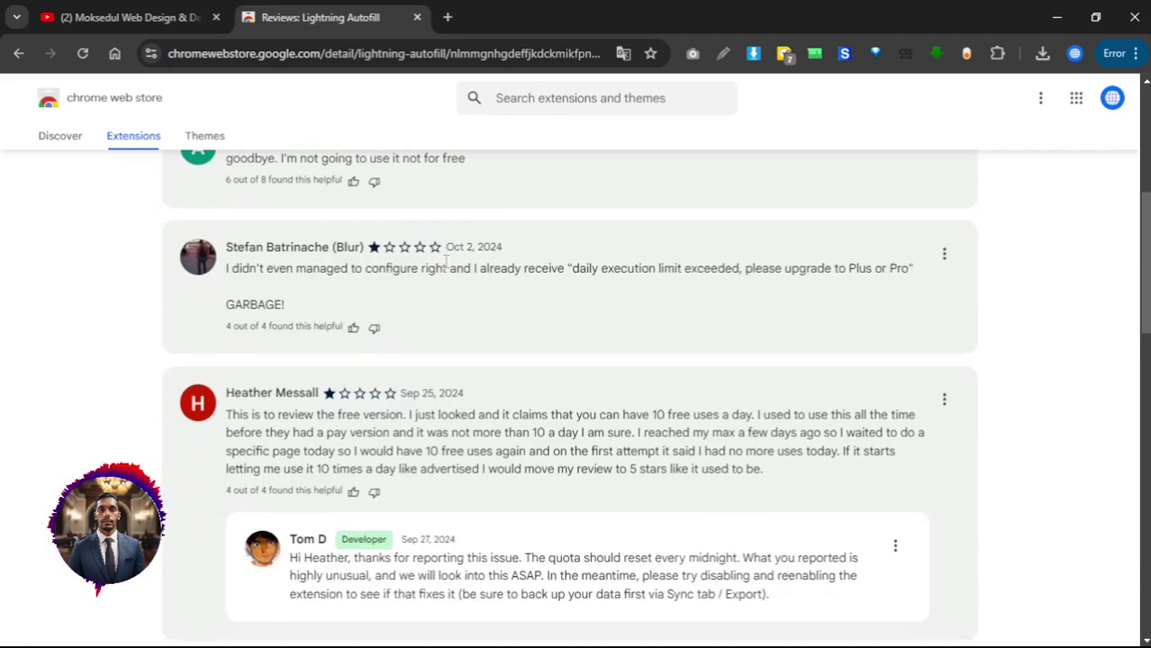
pyautogui.scroll(-3, 458, 260)
pyautogui.scroll(-4, 458, 260)
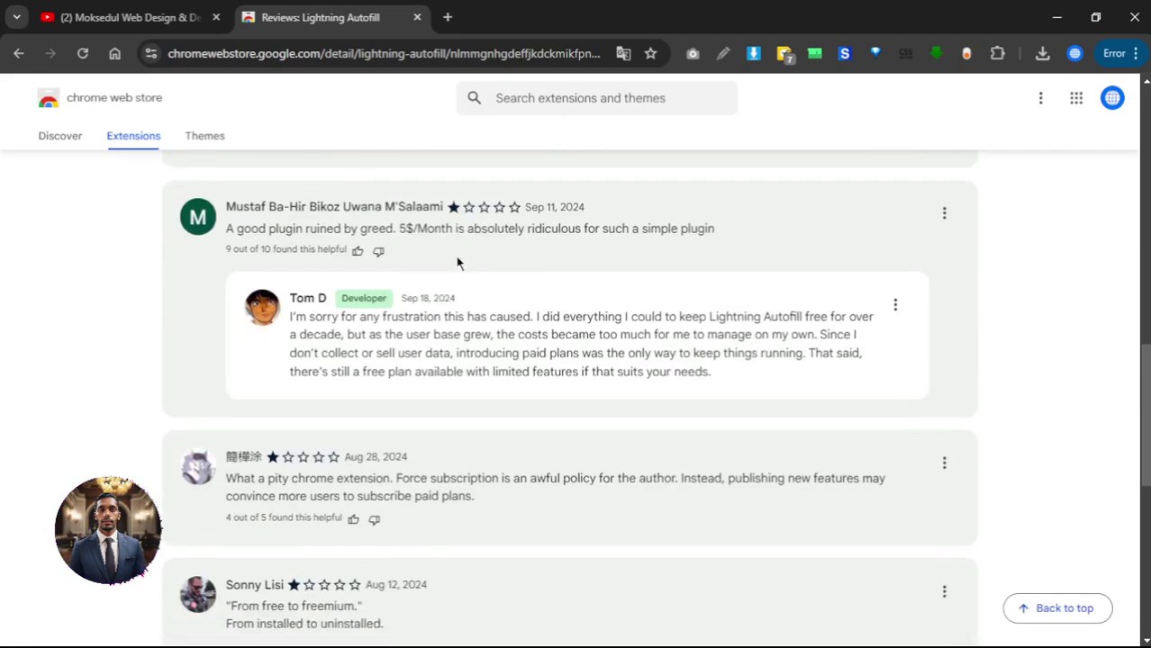
pyautogui.scroll(-2, 457, 261)
pyautogui.scroll(-3, 455, 256)
pyautogui.scroll(2, 456, 256)
pyautogui.scroll(5, 457, 257)
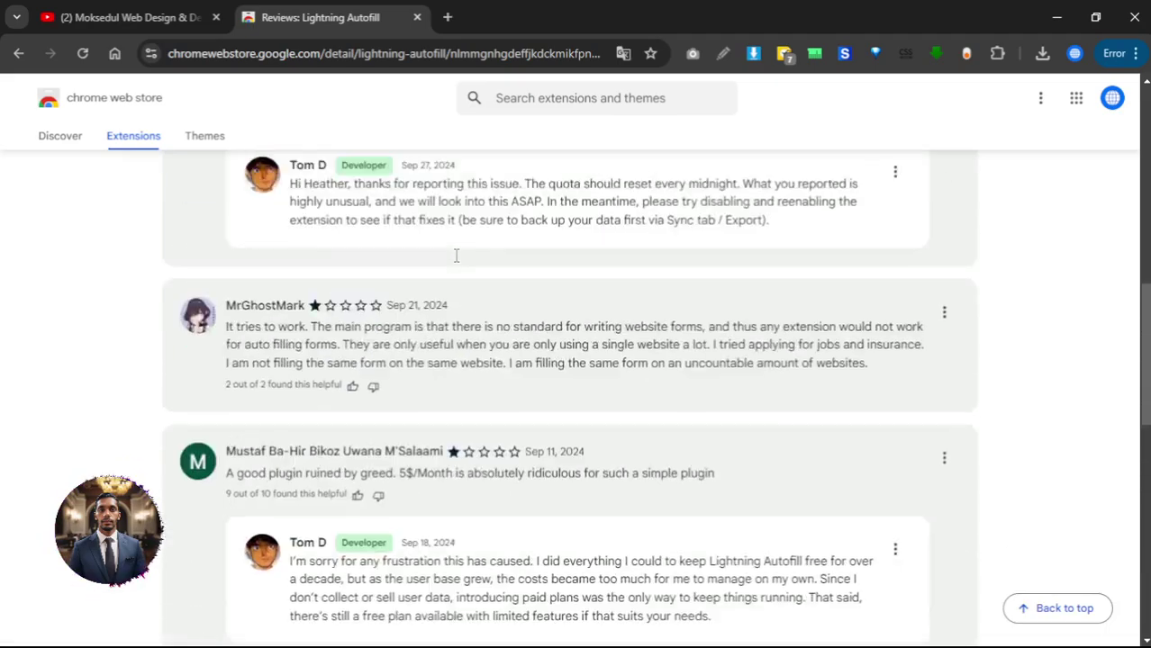
pyautogui.scroll(5, 458, 258)
pyautogui.scroll(3, 455, 243)
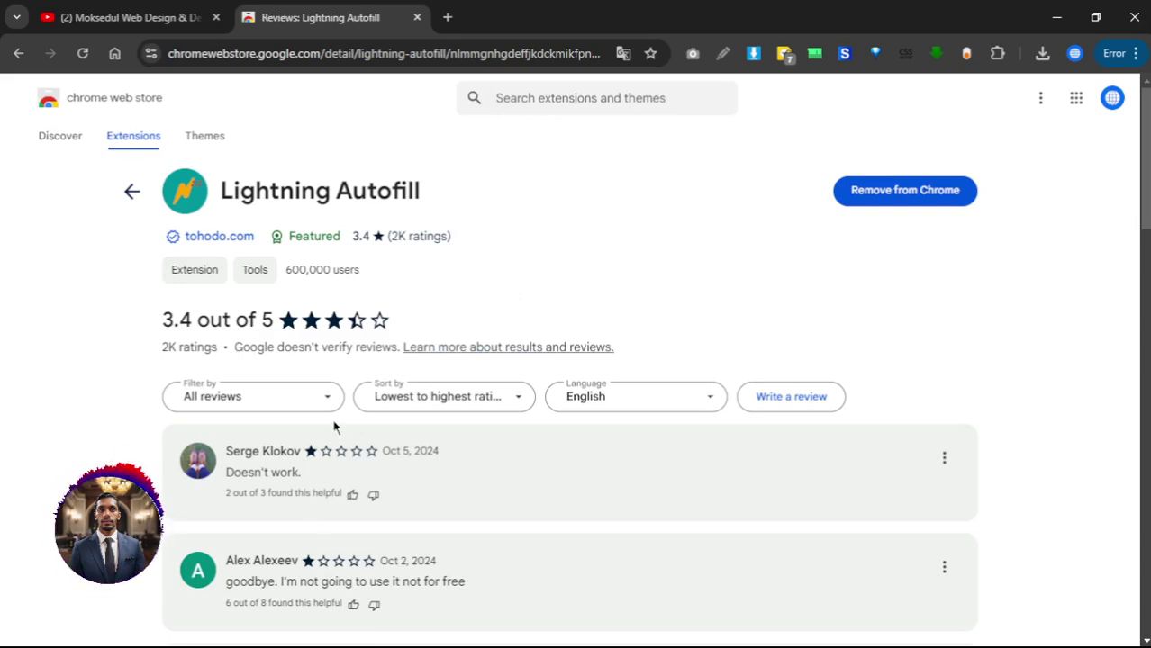
# Step: Copy the Google Drive file link from Notepad, then start a new blank Chrome tab
pyautogui.click(370, 636)
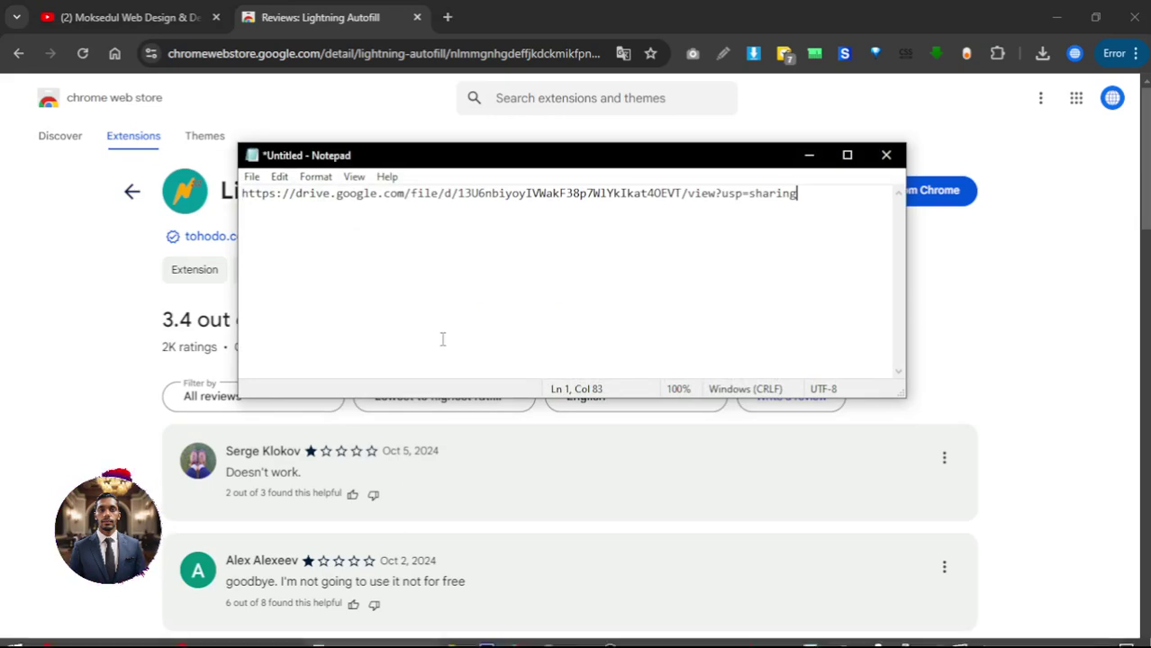
pyautogui.moveTo(814, 193); pyautogui.dragTo(218, 206)
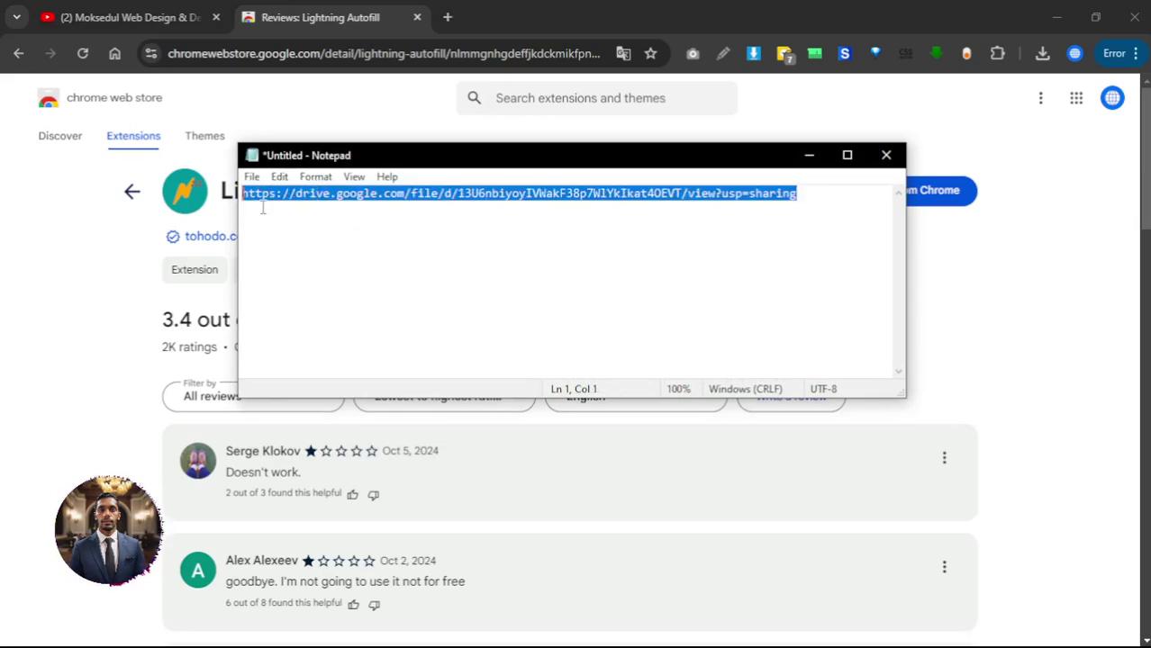
pyautogui.rightClick(262, 207)
pyautogui.click(231, 259)
pyautogui.click(455, 230)
pyautogui.click(1042, 261)
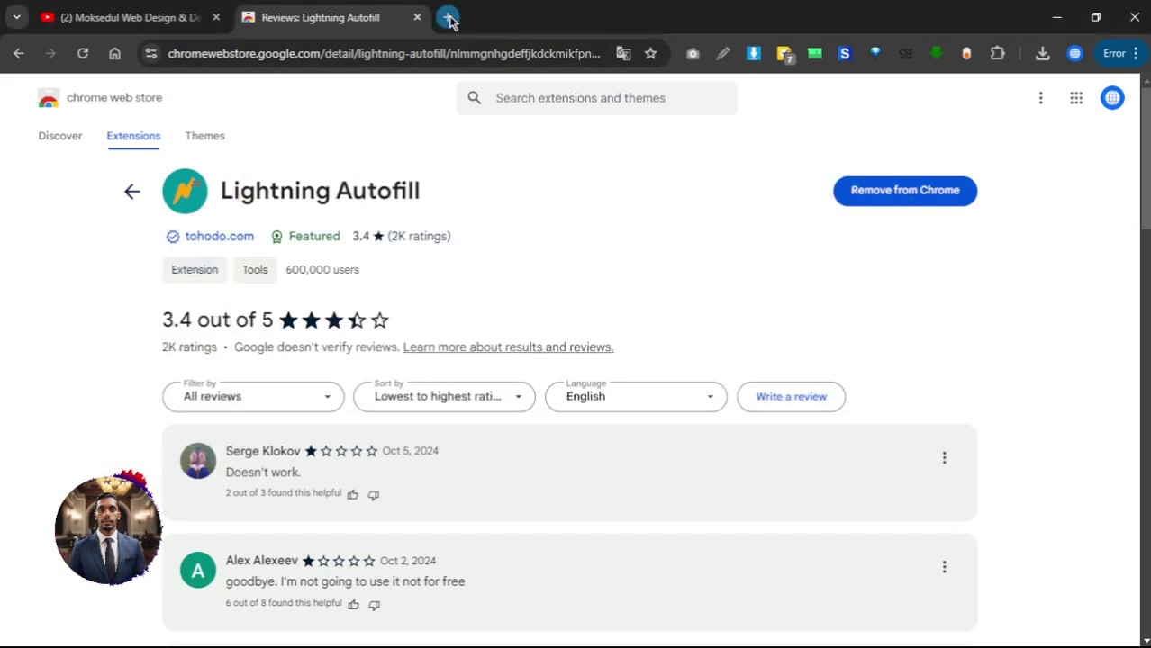
pyautogui.click(447, 17)
# Step: Paste-and-go the Drive link, download Autofil Pro.zip, and show it in its folder
pyautogui.rightClick(321, 54)
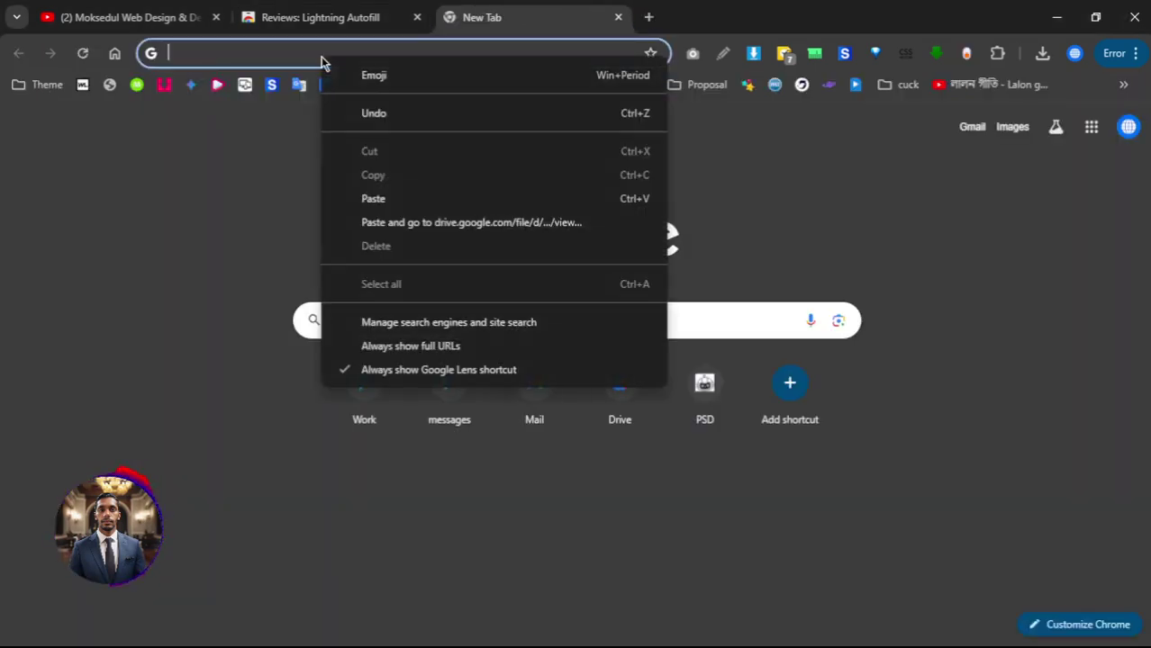
pyautogui.click(369, 233)
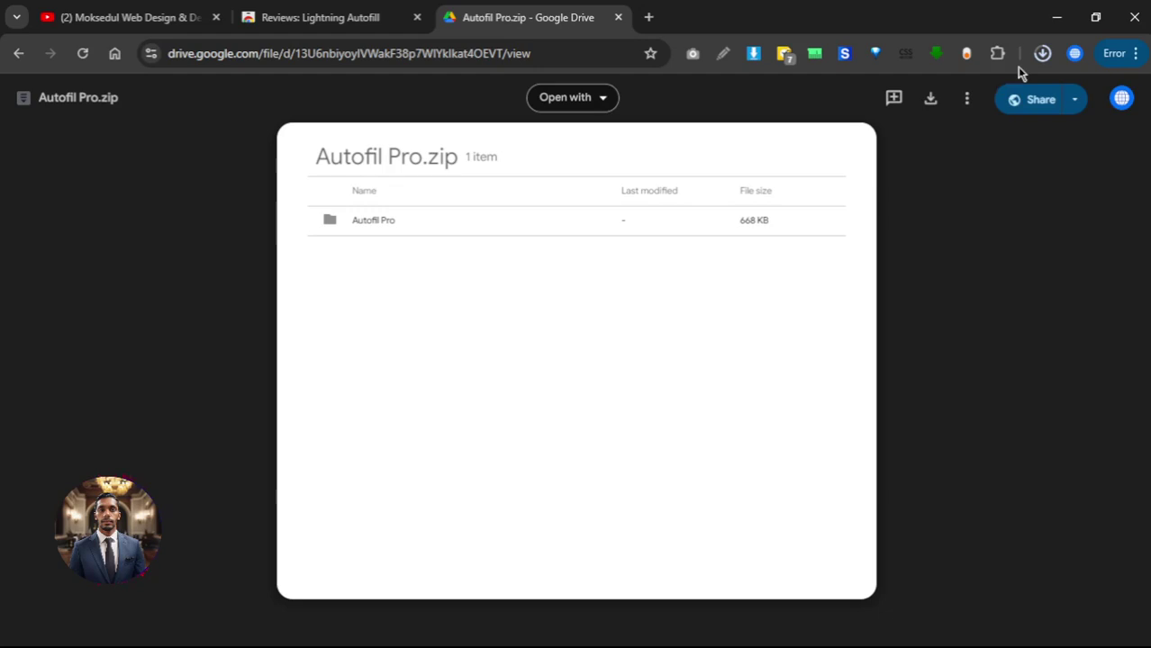
pyautogui.click(1041, 57)
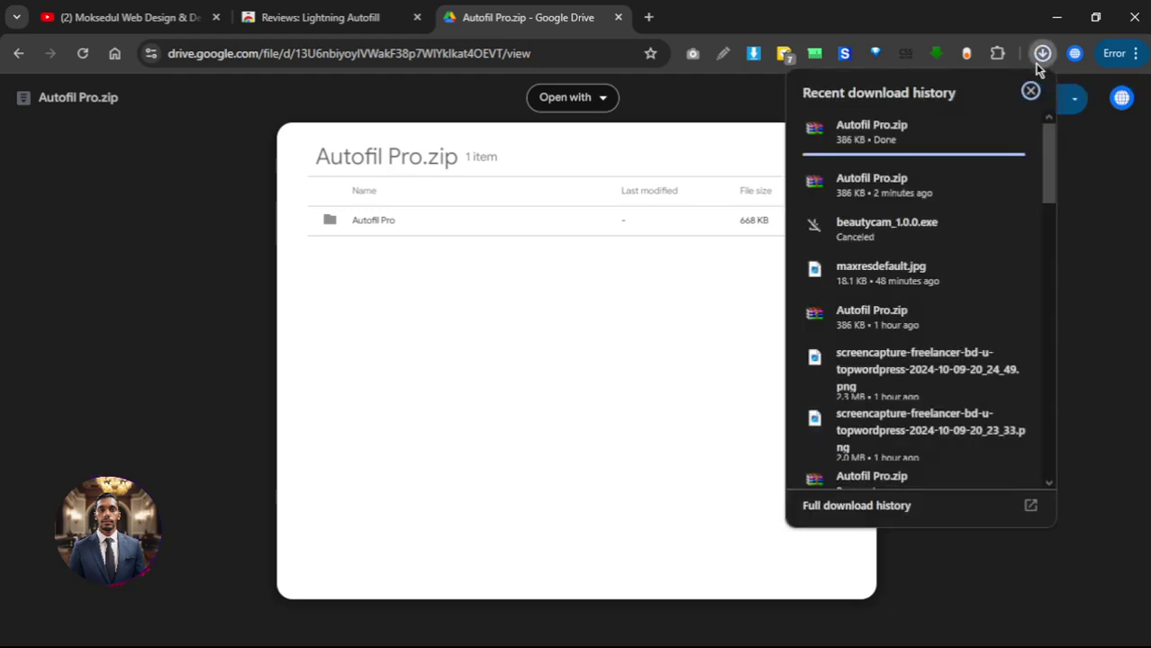
pyautogui.click(982, 129)
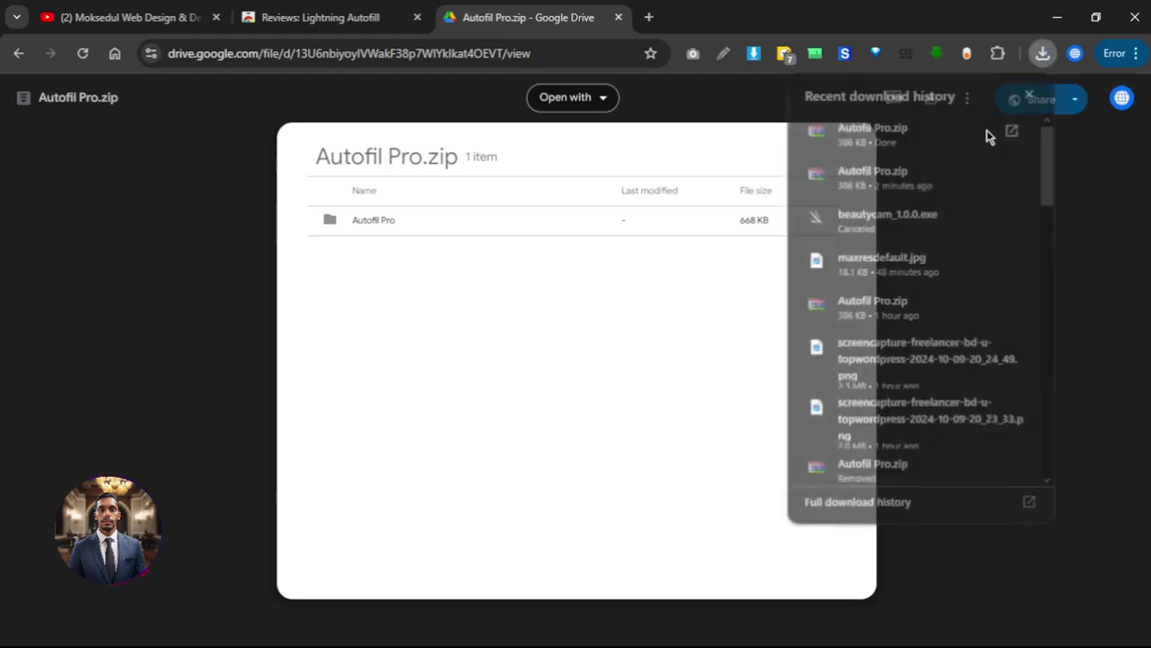
# Step: Extract Autofil Pro.zip to an Autofil Pro folder and delete the zip
pyautogui.rightClick(308, 270)
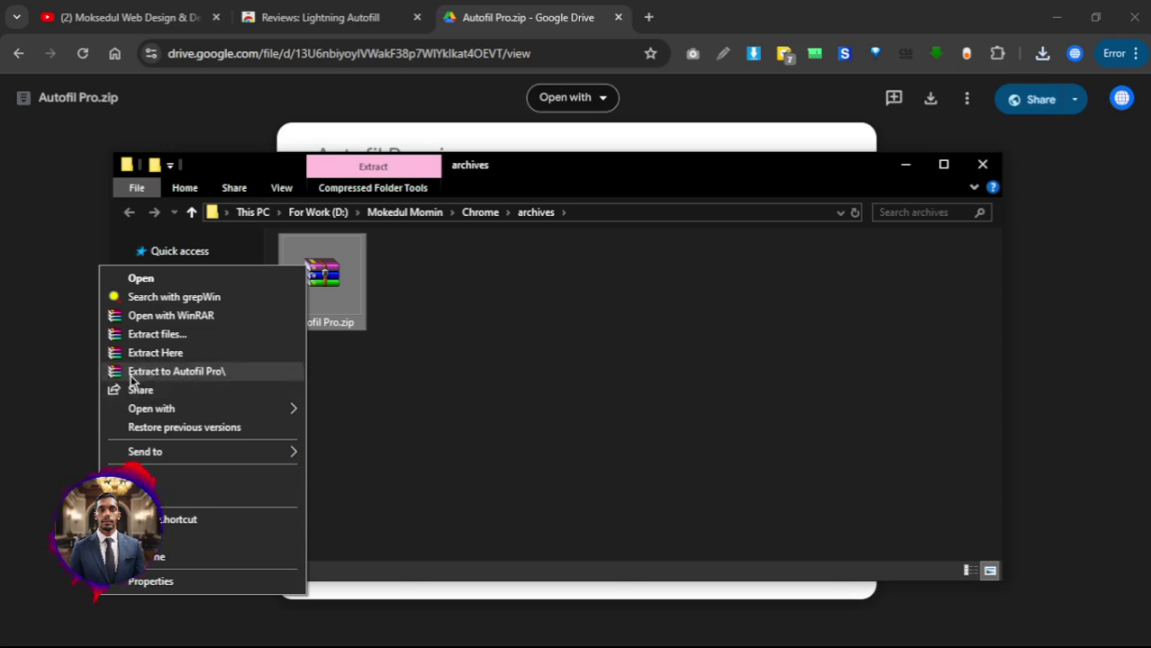
pyautogui.click(132, 374)
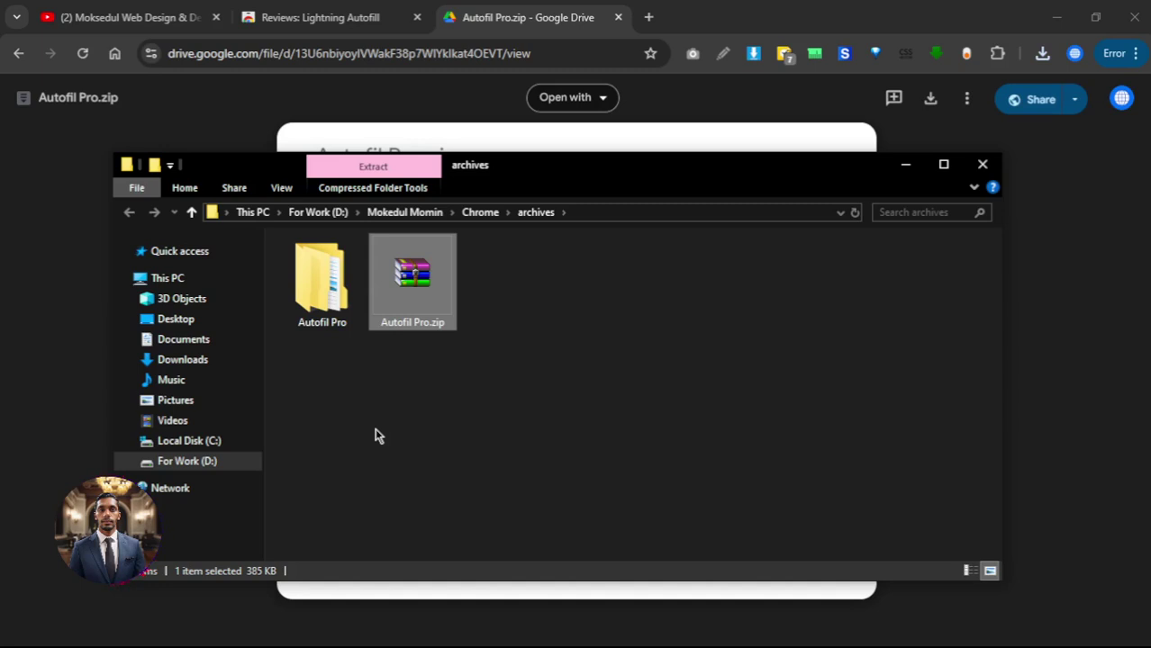
pyautogui.press('Delete')
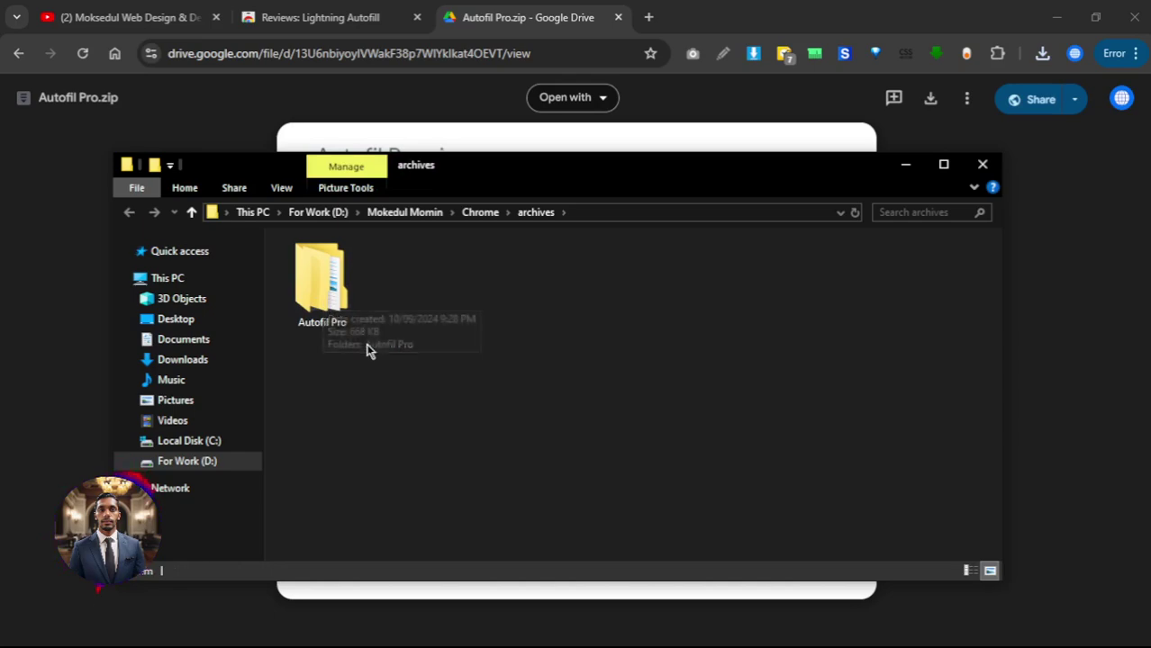
# Step: Browse into the nested Autofil Pro folders to check the extension files, then step back up
pyautogui.doubleClick(315, 303)
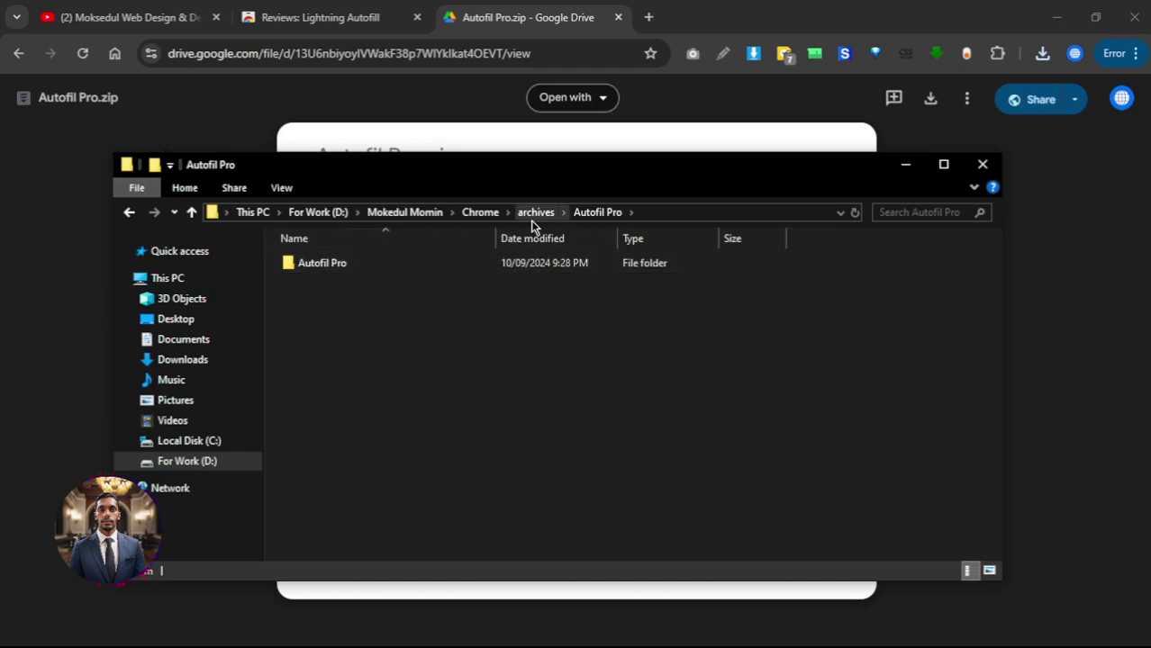
pyautogui.doubleClick(331, 263)
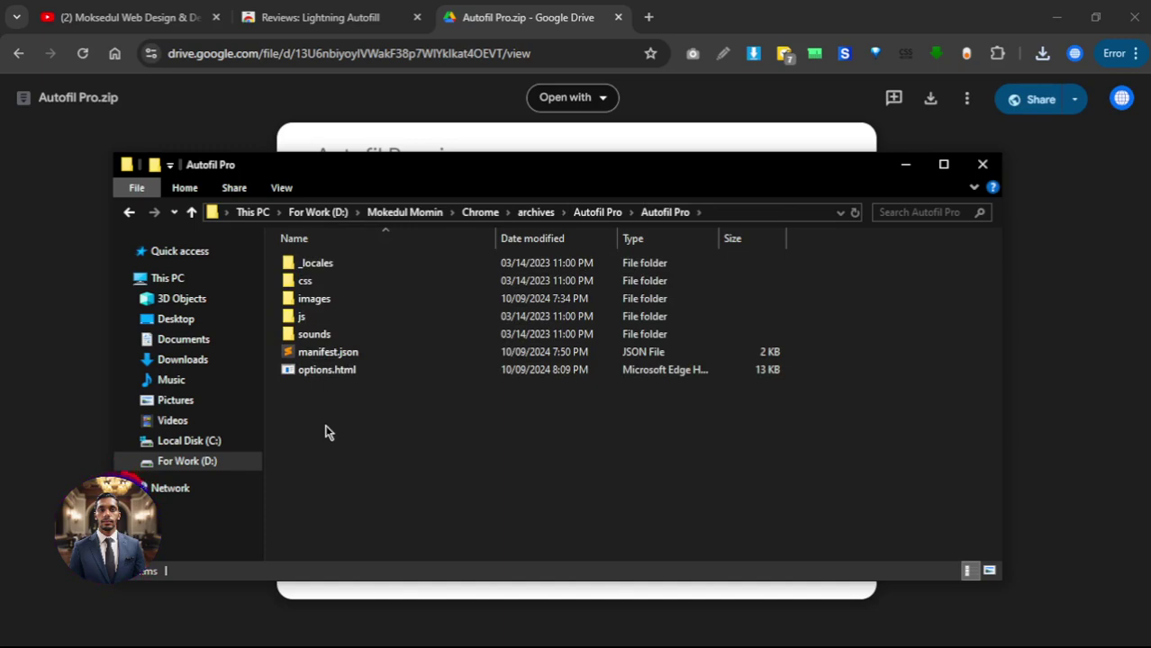
pyautogui.hotkey('alt', 'Left')
# Step: Return to Chrome's Drive tab and open Manage Extensions from the three-dot menu
pyautogui.click(523, 14)
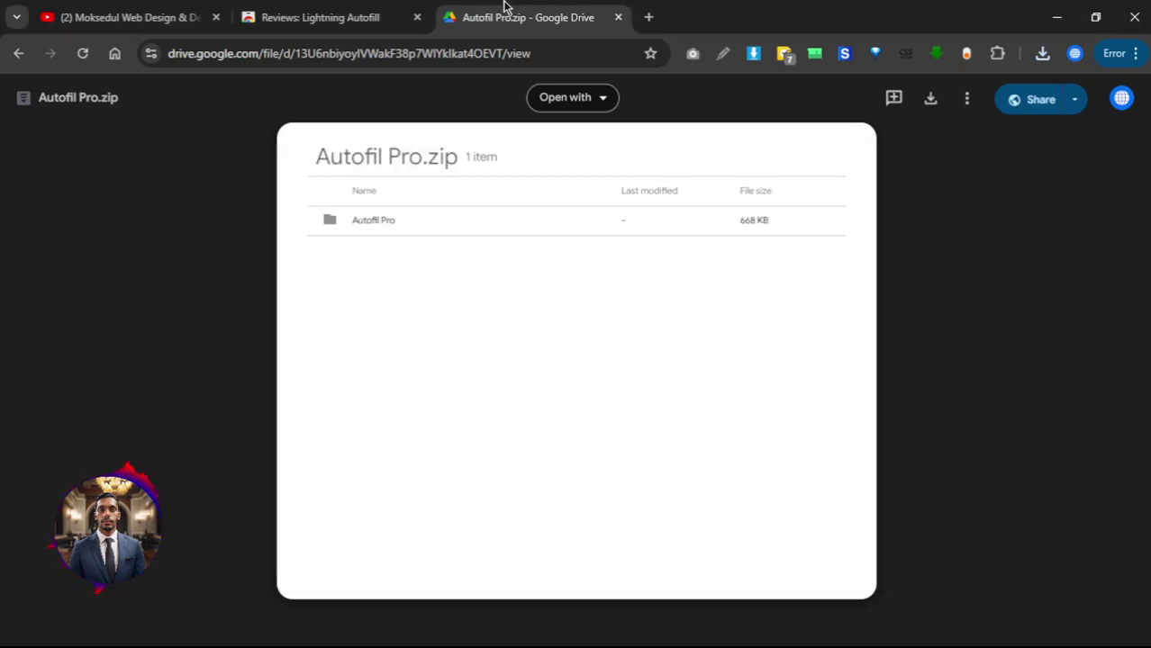
pyautogui.click(396, 14)
pyautogui.click(492, 8)
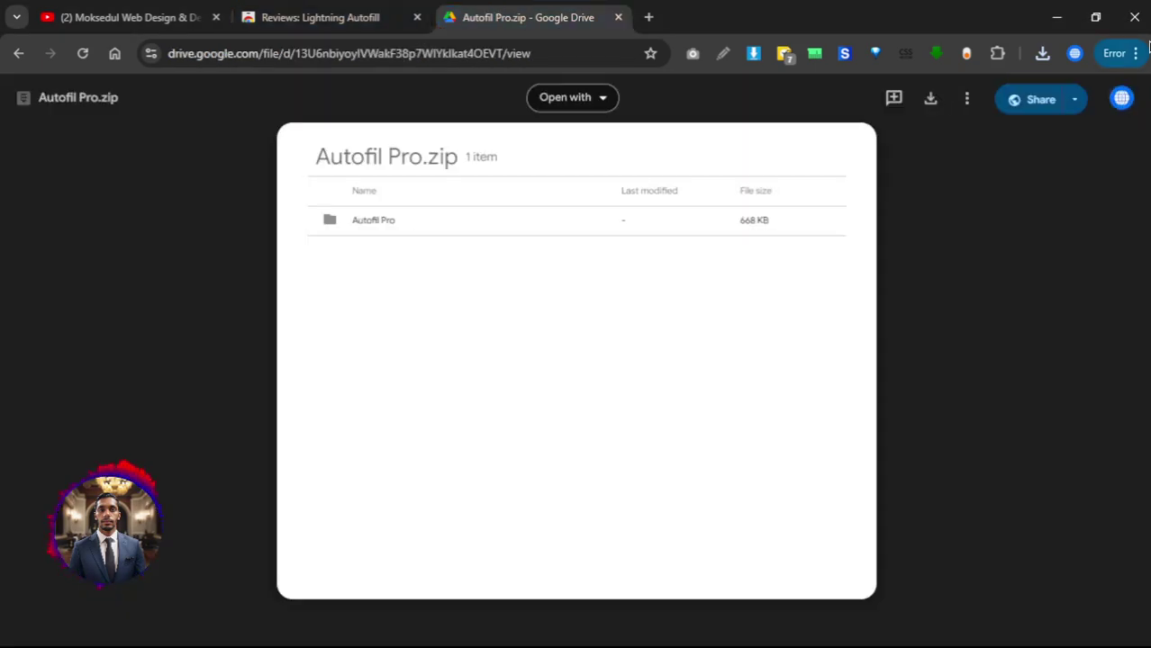
pyautogui.click(1136, 53)
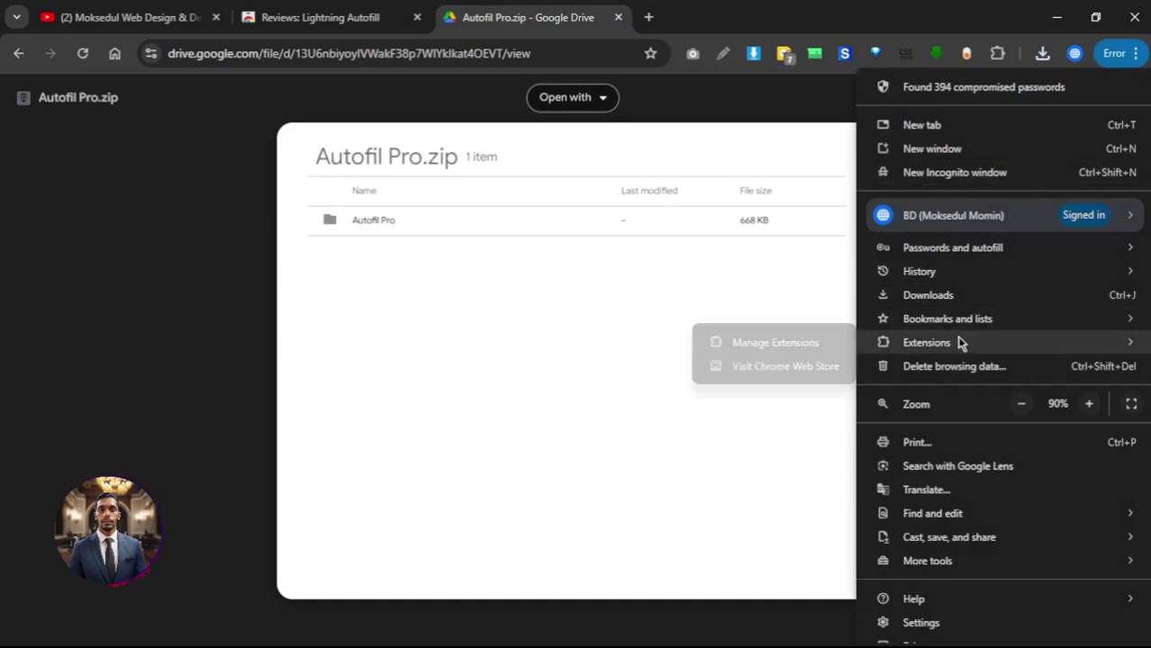
pyautogui.moveTo(705, 340)
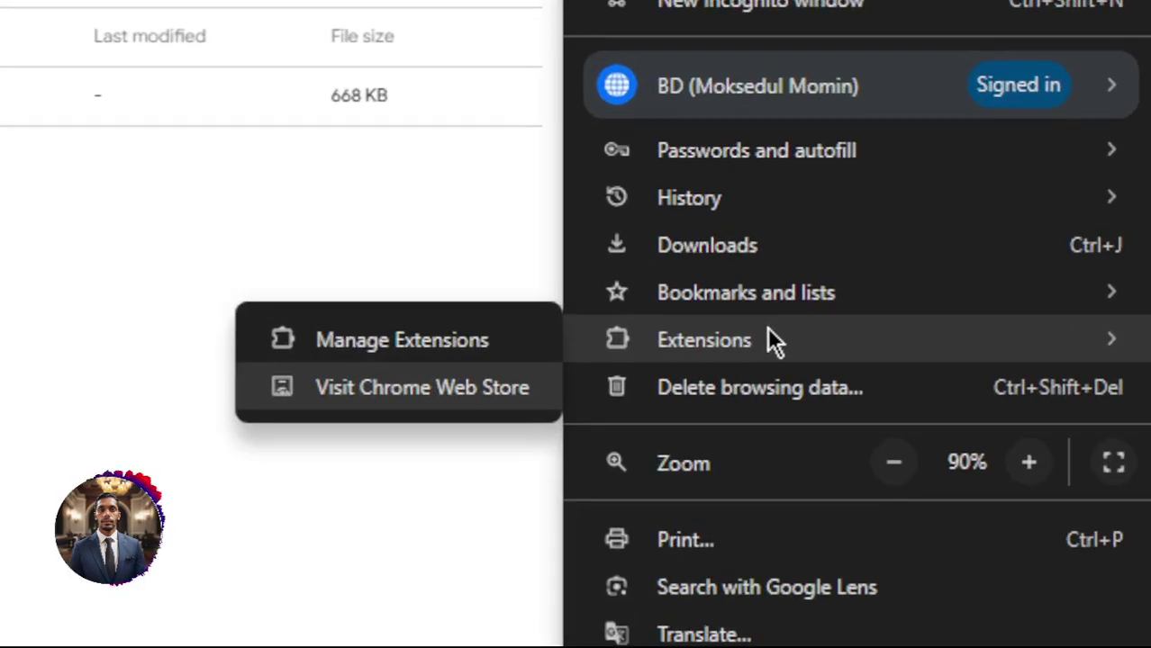
pyautogui.click(437, 351)
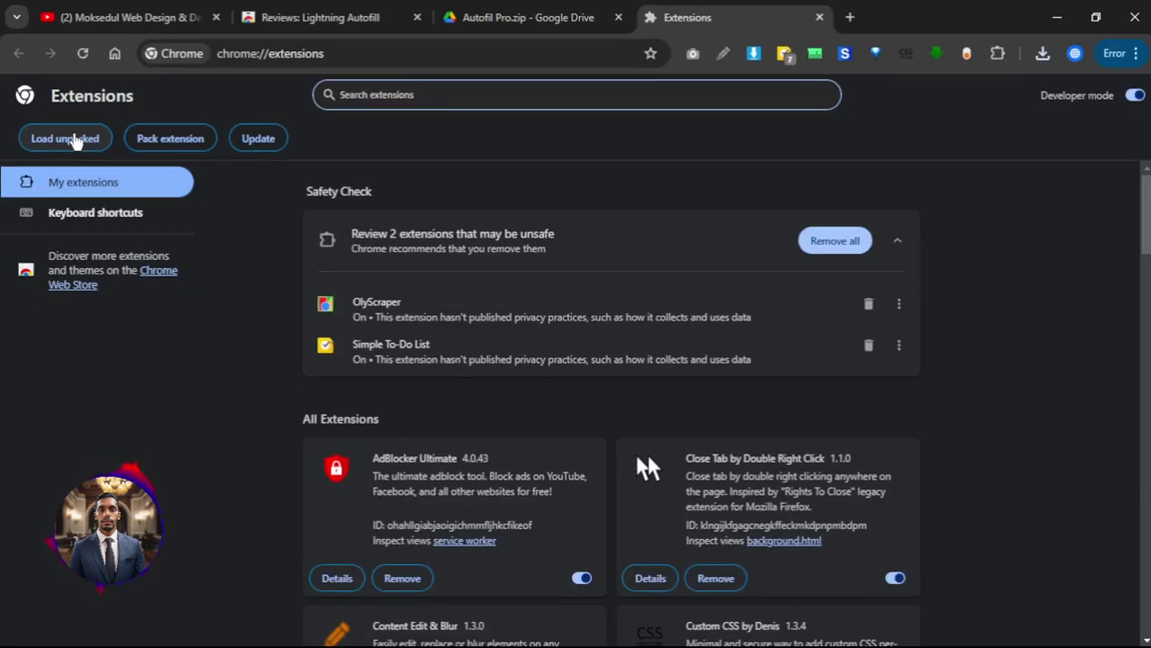
# Step: Load the inner Autofil Pro folder through Load unpacked and confirm with Select Folder
pyautogui.click(74, 139)
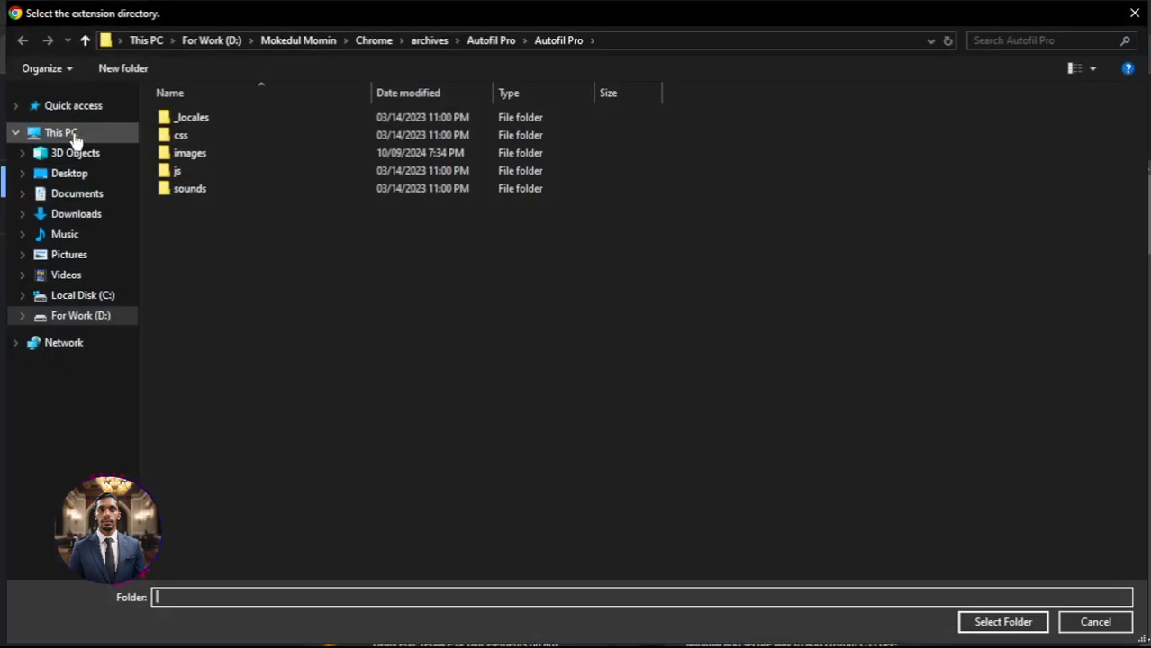
pyautogui.click(486, 42)
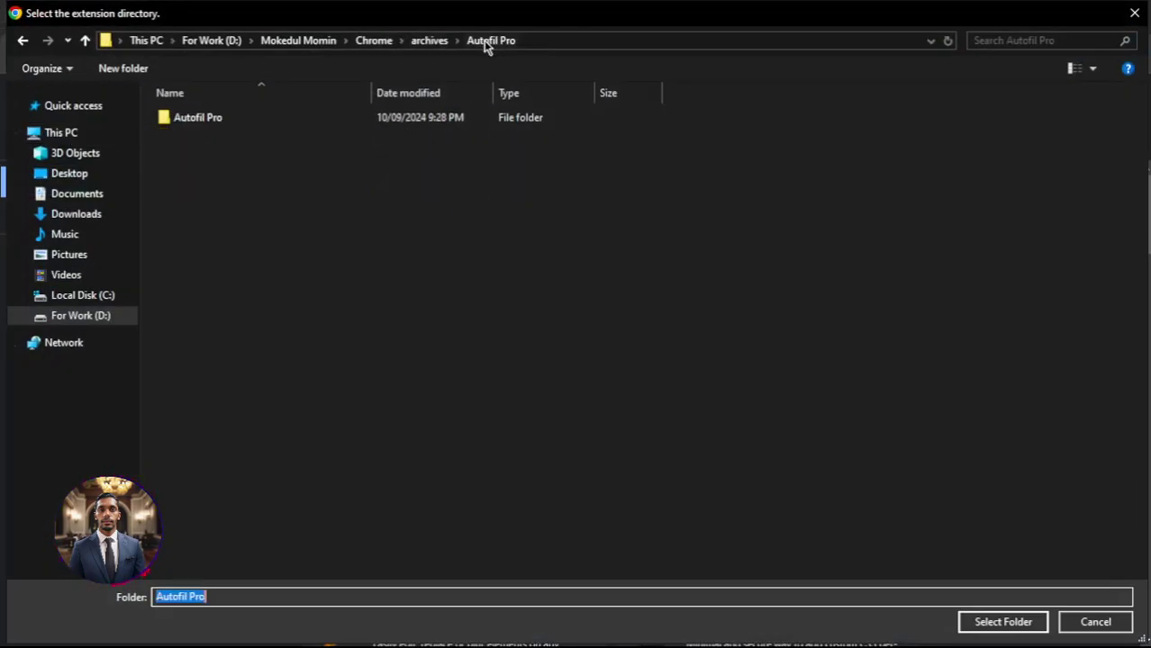
pyautogui.click(285, 124)
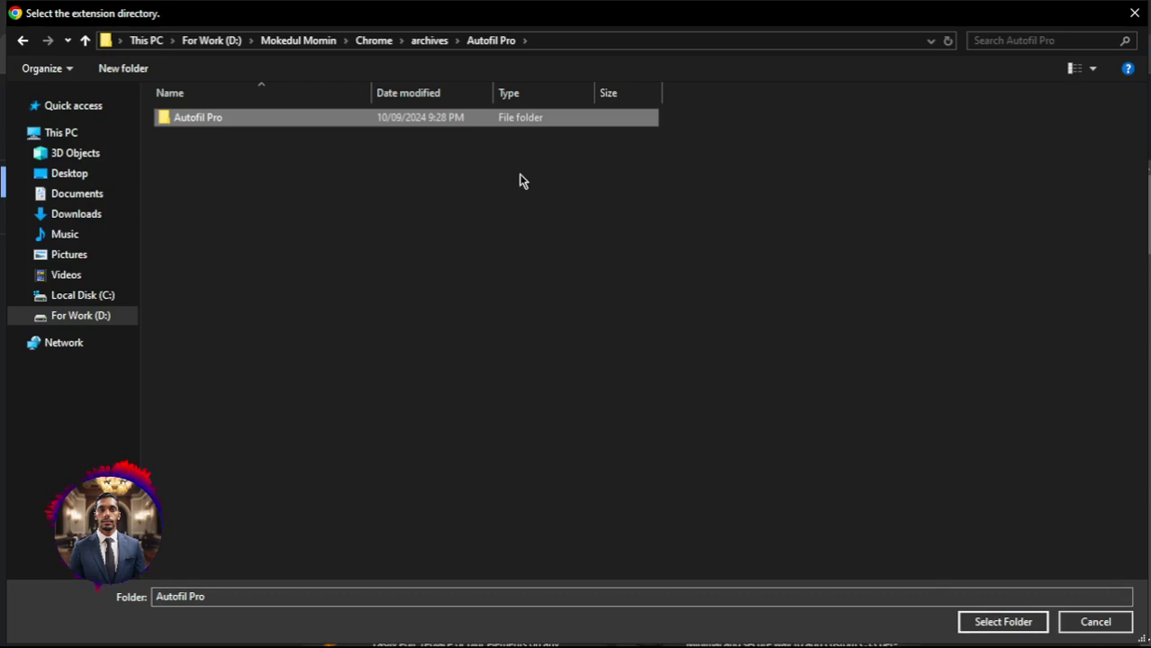
pyautogui.click(1001, 621)
pyautogui.scroll(-2, 345, 352)
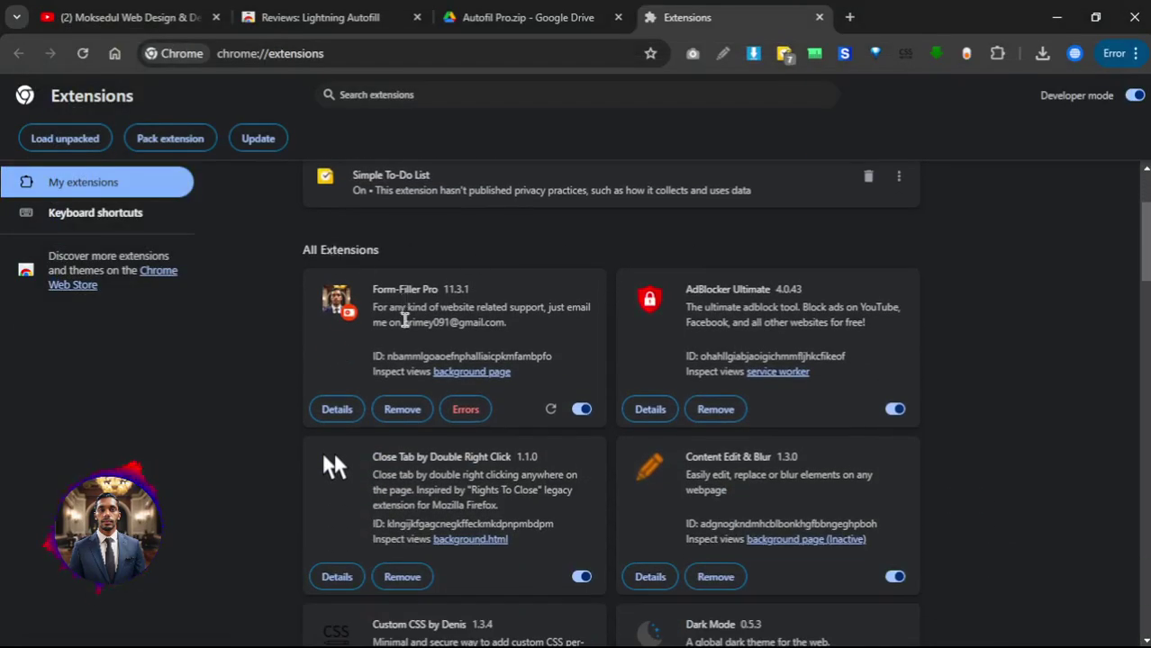
pyautogui.tripleClick(407, 319)
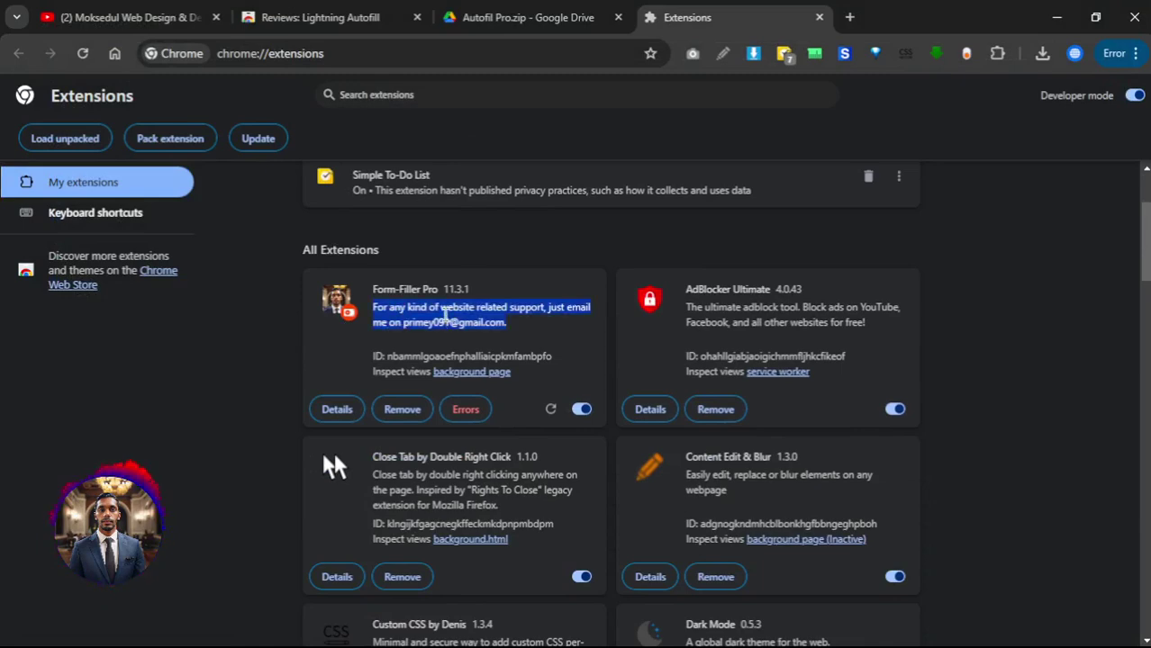
pyautogui.tripleClick(445, 315)
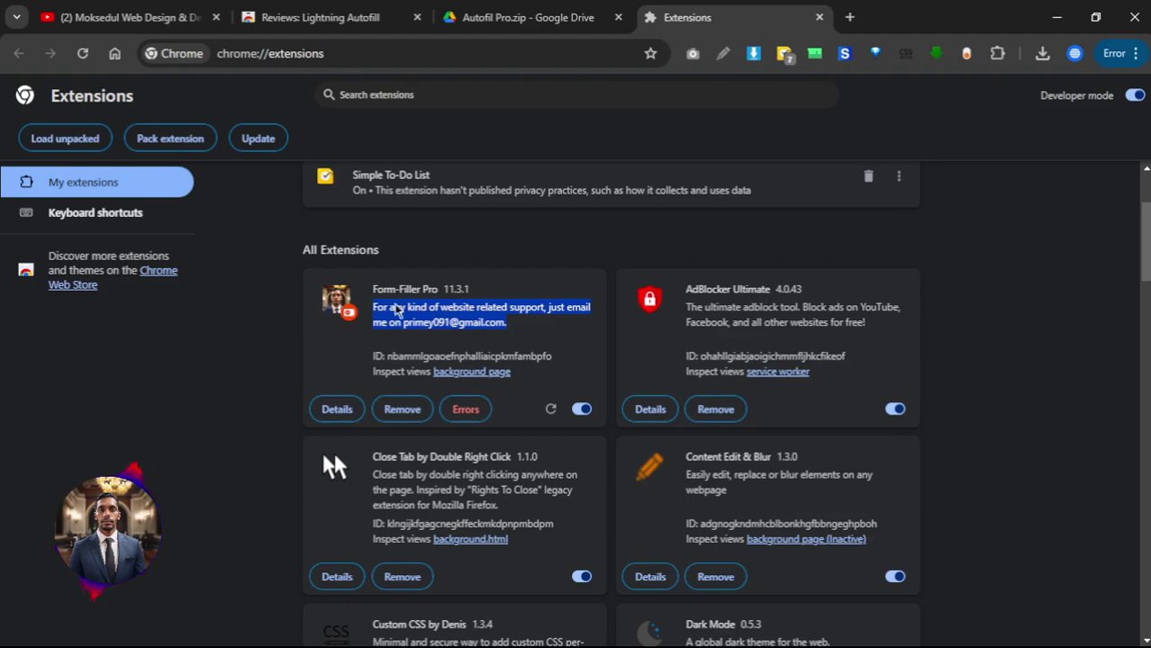
pyautogui.click(344, 54)
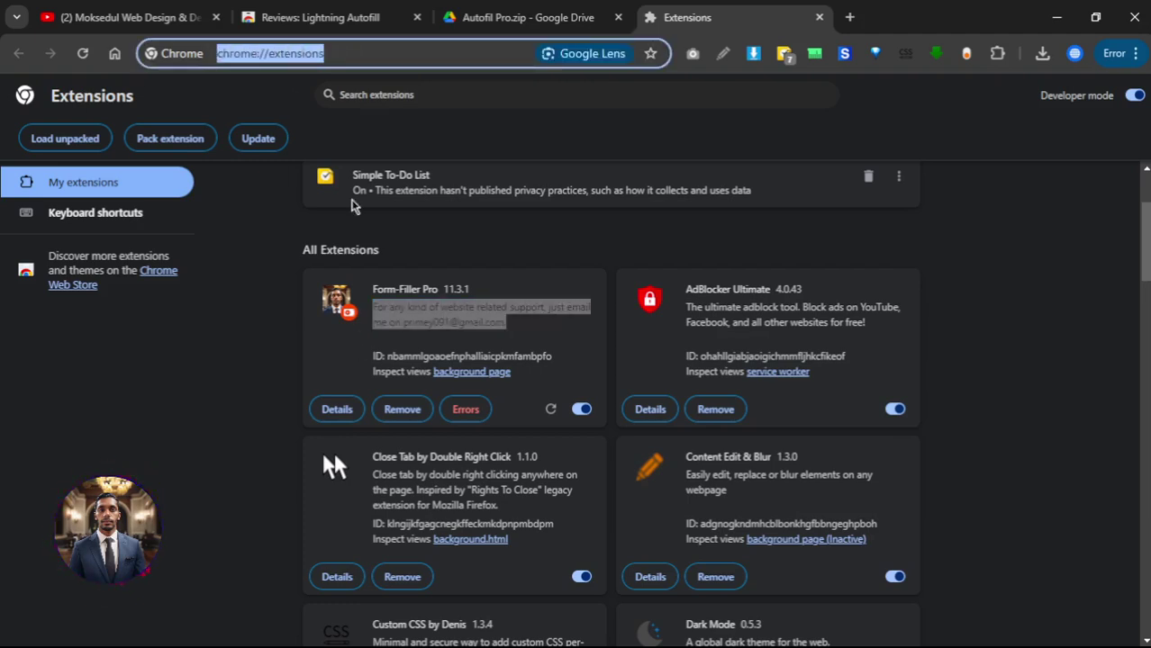
pyautogui.click(418, 313)
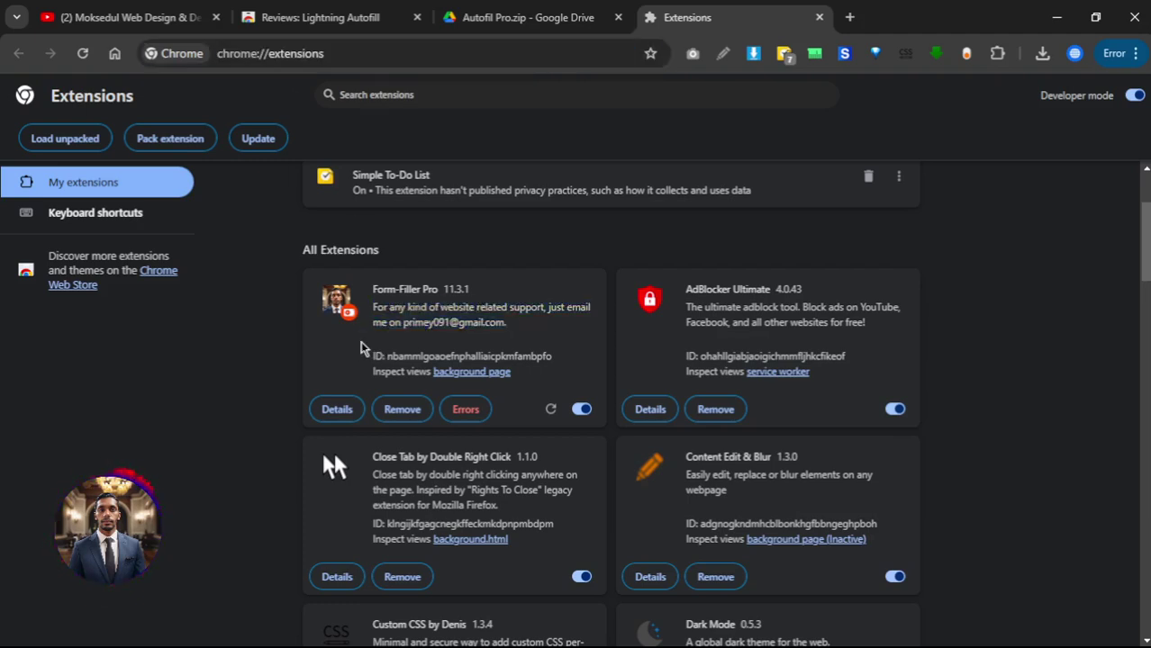
pyautogui.tripleClick(434, 346)
pyautogui.click(434, 346)
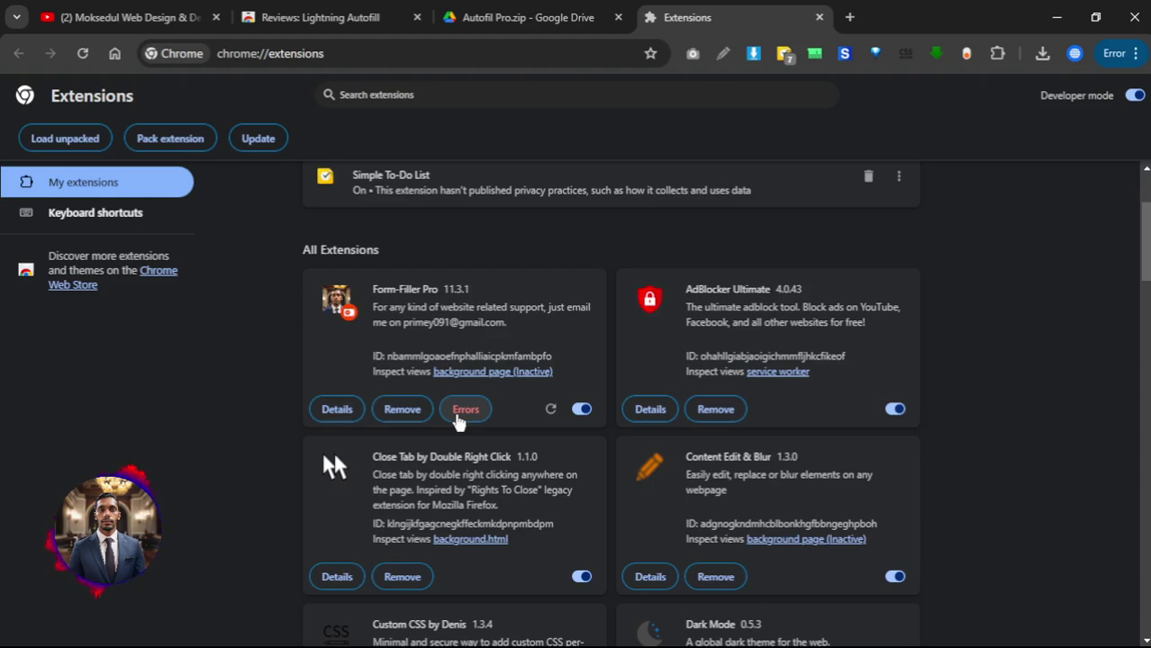
pyautogui.click(465, 409)
pyautogui.scroll(-3, 458, 337)
pyautogui.scroll(-5, 458, 336)
pyautogui.scroll(3, 457, 338)
pyautogui.scroll(5, 457, 337)
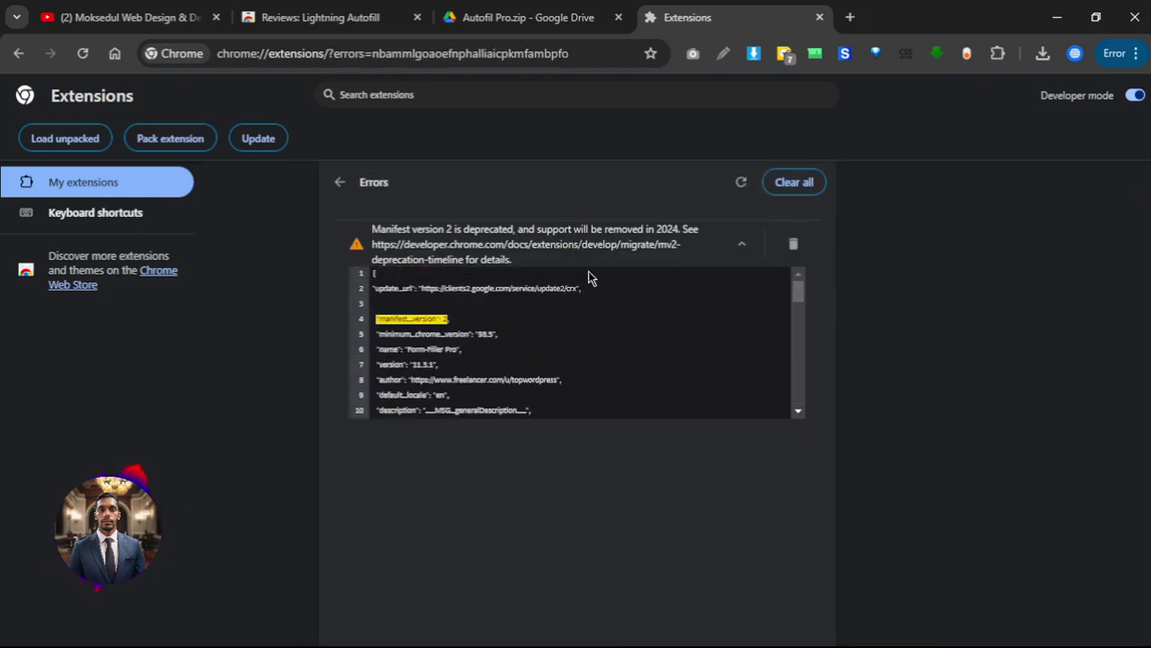
pyautogui.click(735, 241)
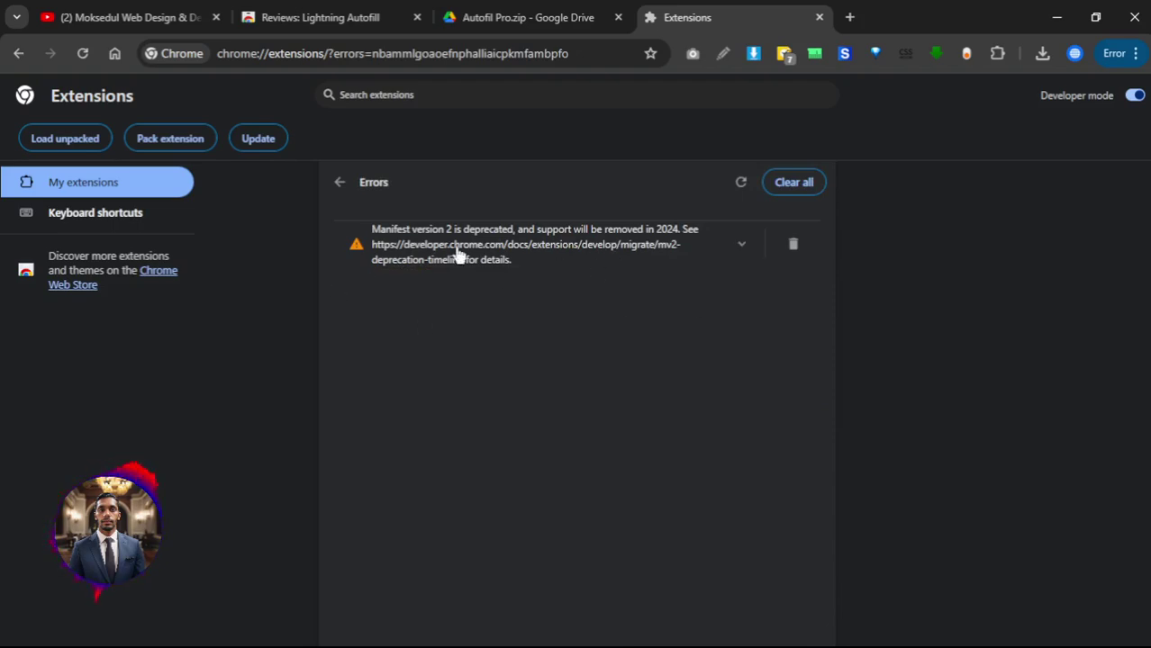
pyautogui.click(335, 183)
pyautogui.scroll(-1, 247, 387)
pyautogui.scroll(1, 275, 310)
# Step: Close the extensions tab and pin Lightning Autofill from the puzzle-piece Extensions menu
pyautogui.rightClick(799, 7)
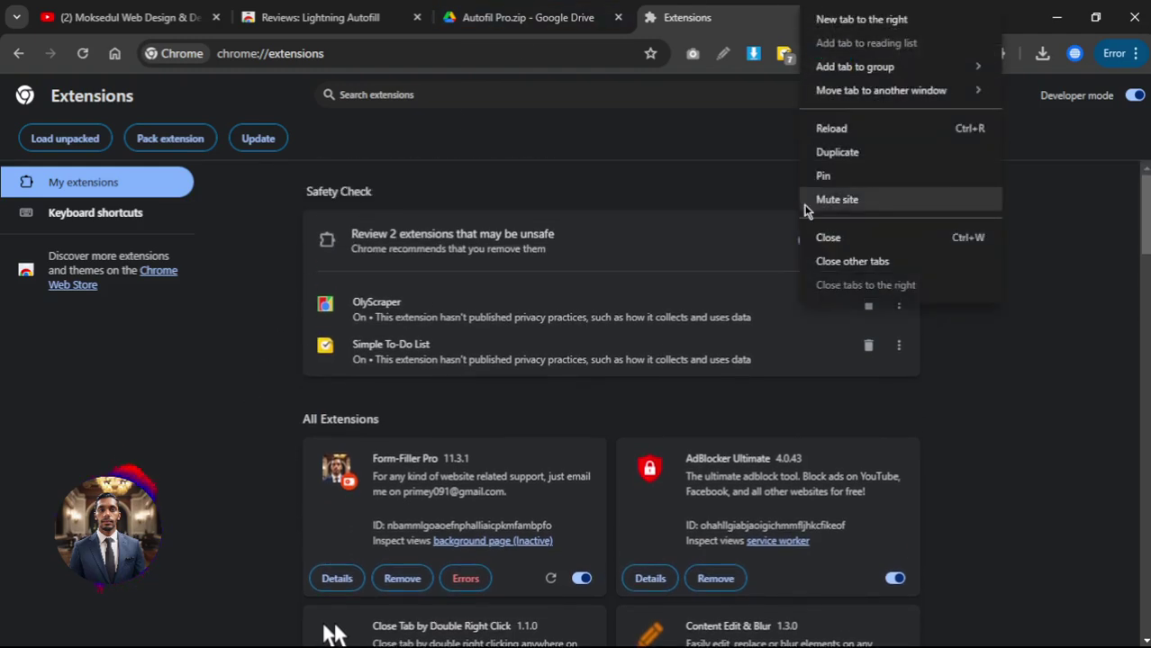
pyautogui.click(812, 237)
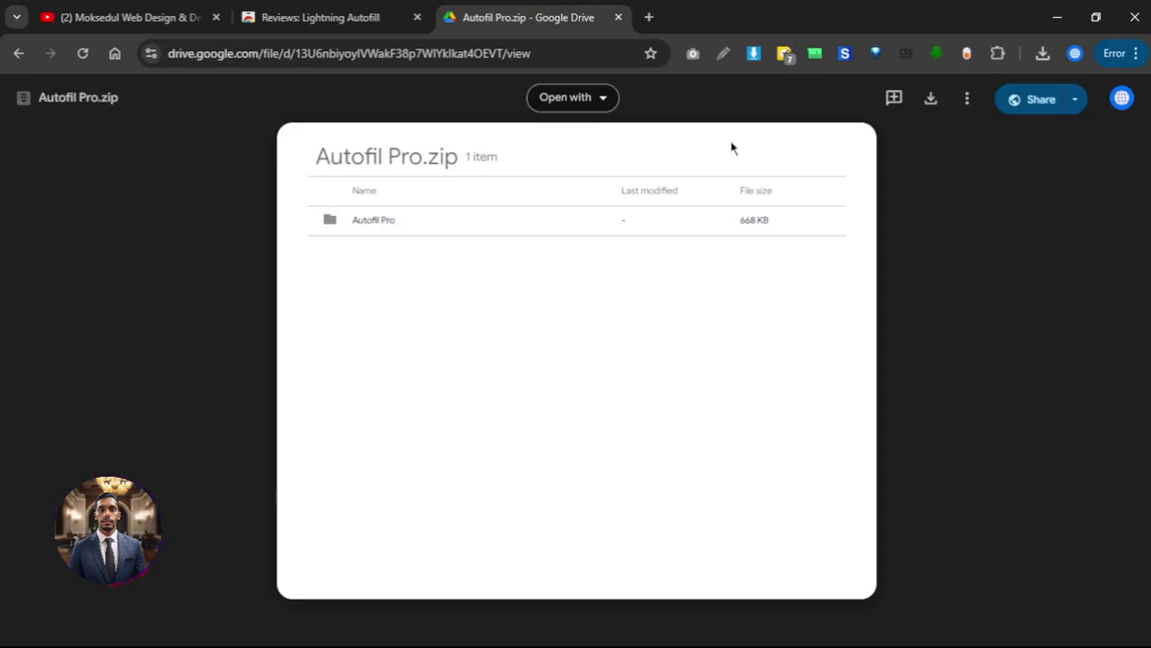
pyautogui.click(1001, 56)
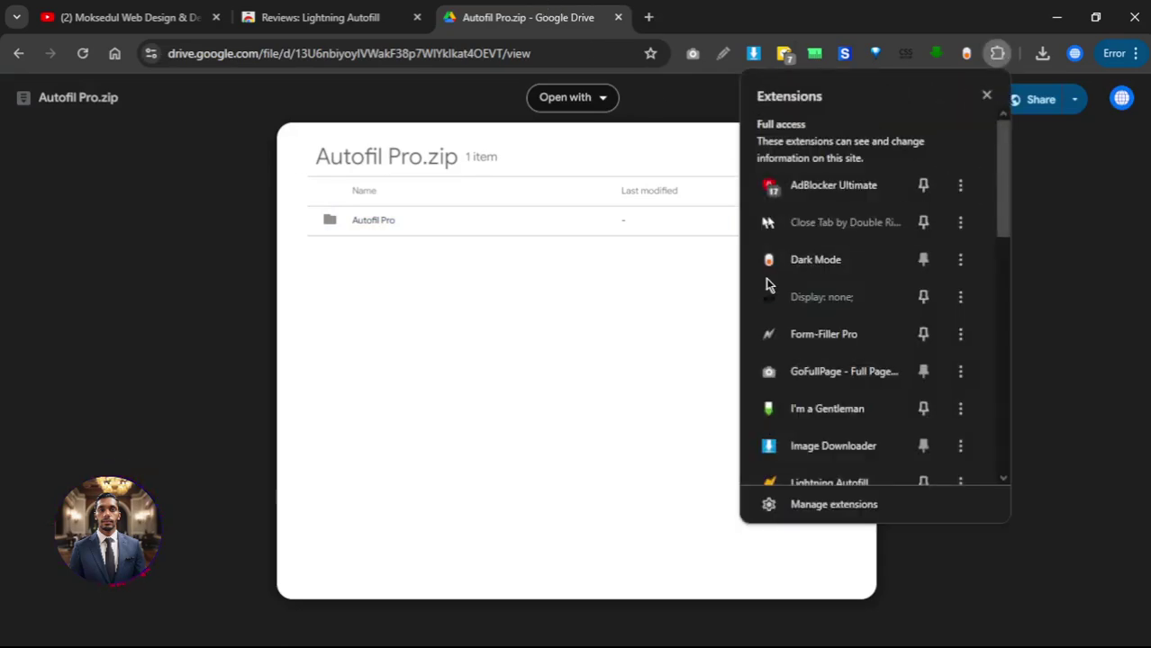
pyautogui.scroll(-1, 847, 316)
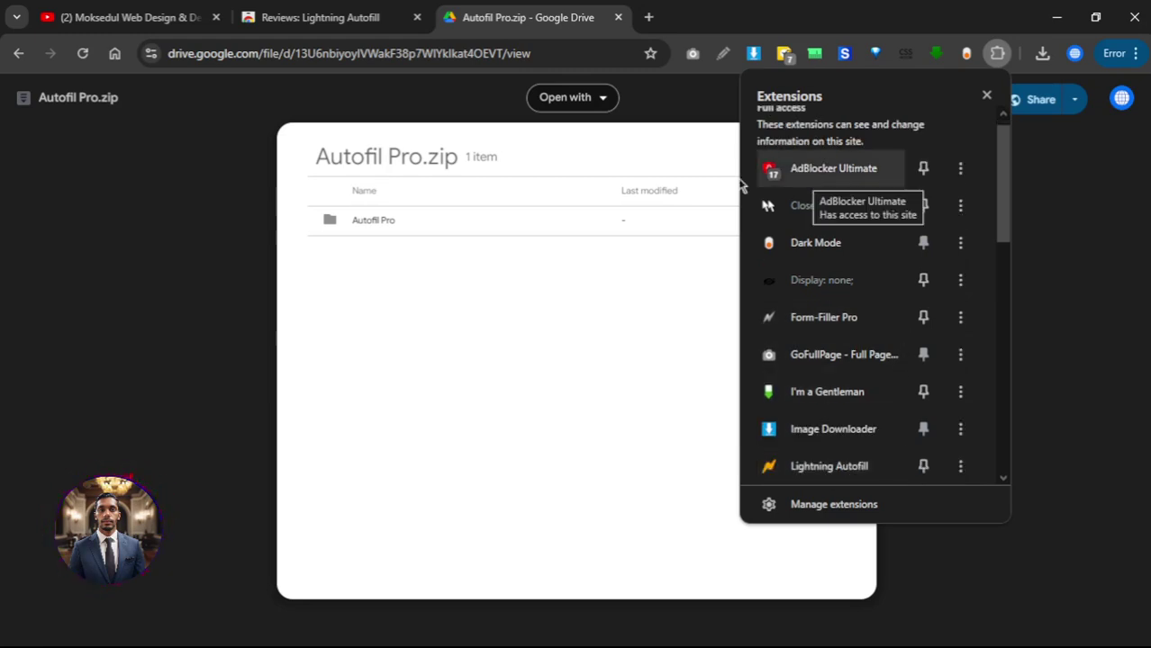
pyautogui.scroll(-3, 834, 273)
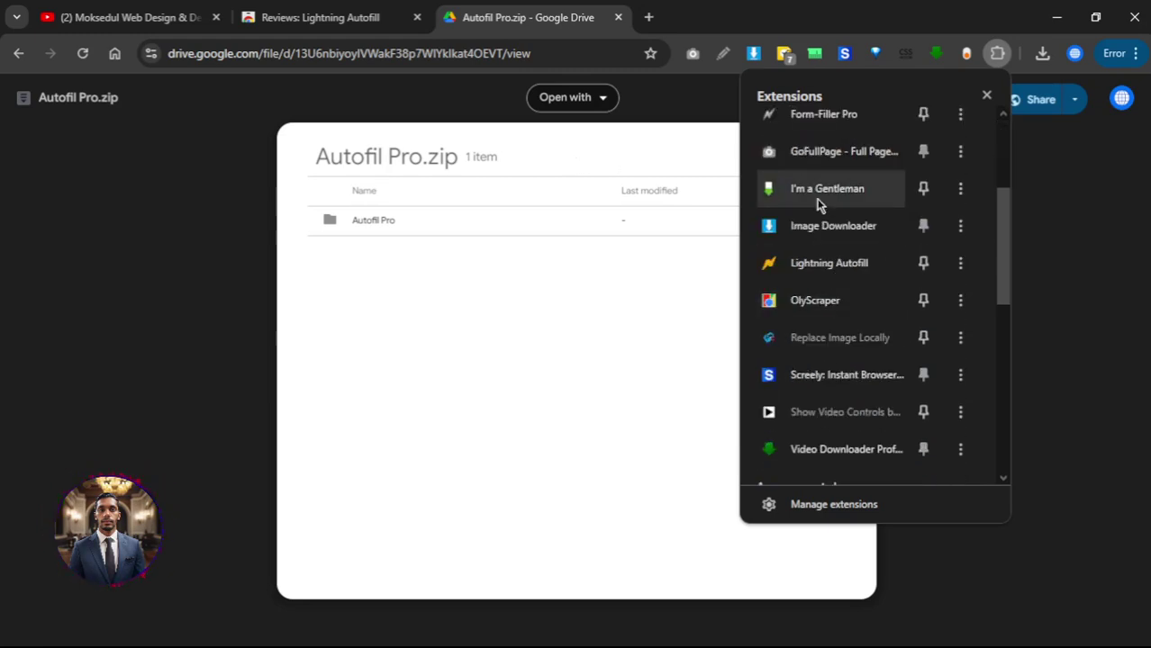
pyautogui.click(923, 263)
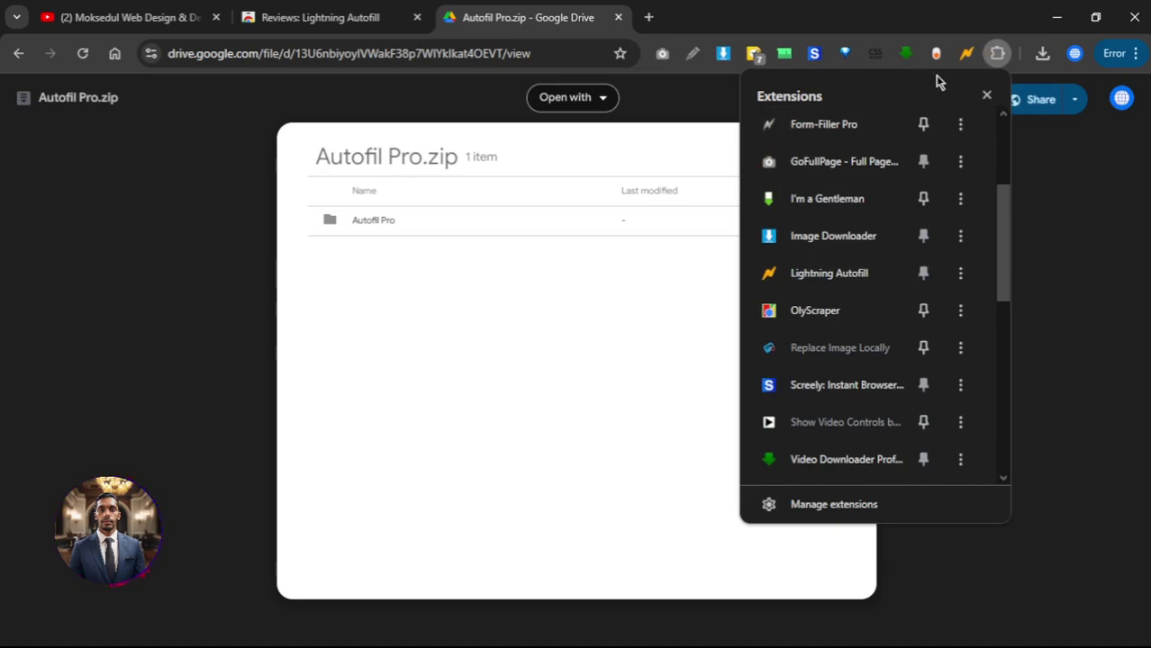
# Step: Dismiss the teal Lightning Autofill bar and choose Options from the toolbar icon's context menu
pyautogui.click(965, 56)
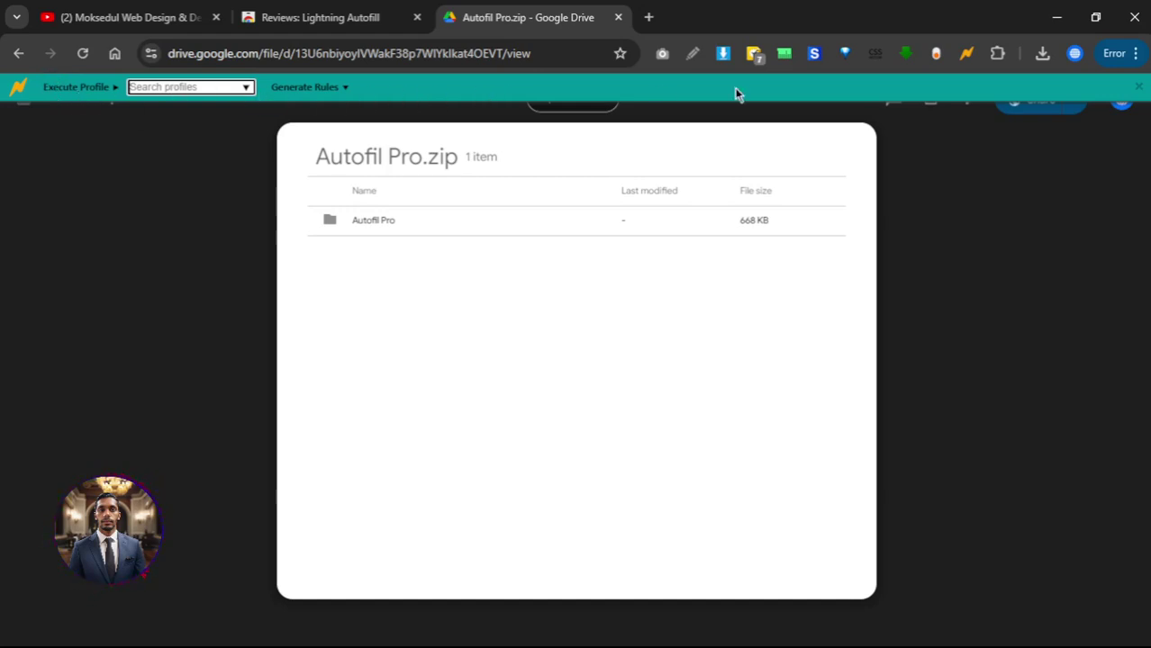
pyautogui.click(1139, 89)
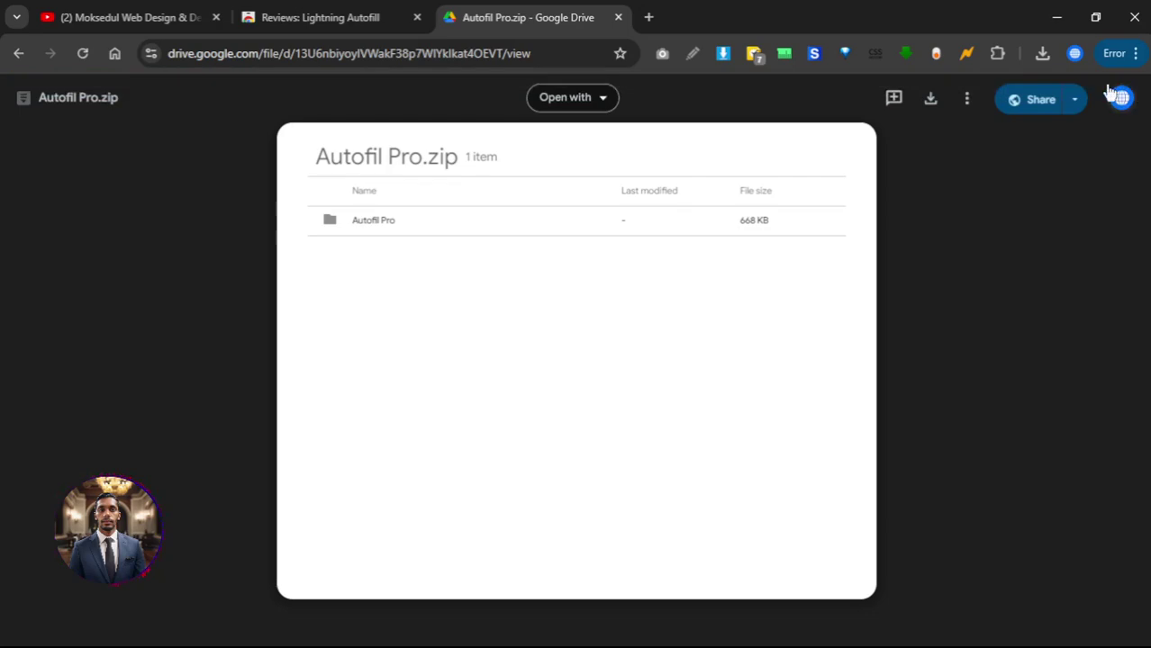
pyautogui.rightClick(965, 54)
pyautogui.click(862, 228)
# Step: Step through the Advanced, Exceptions, Text Clips, Variables and Settings tabs, ending on Sync
pyautogui.scroll(-2, 336, 210)
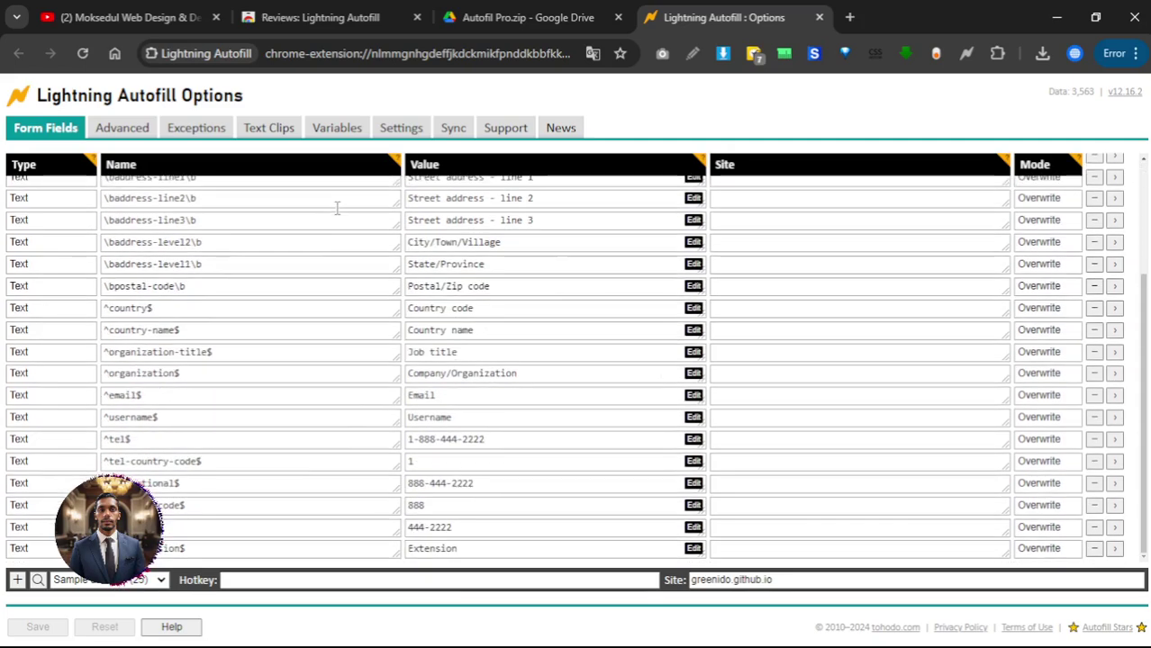
pyautogui.scroll(2, 337, 209)
pyautogui.scroll(-2, 337, 208)
pyautogui.scroll(3, 337, 208)
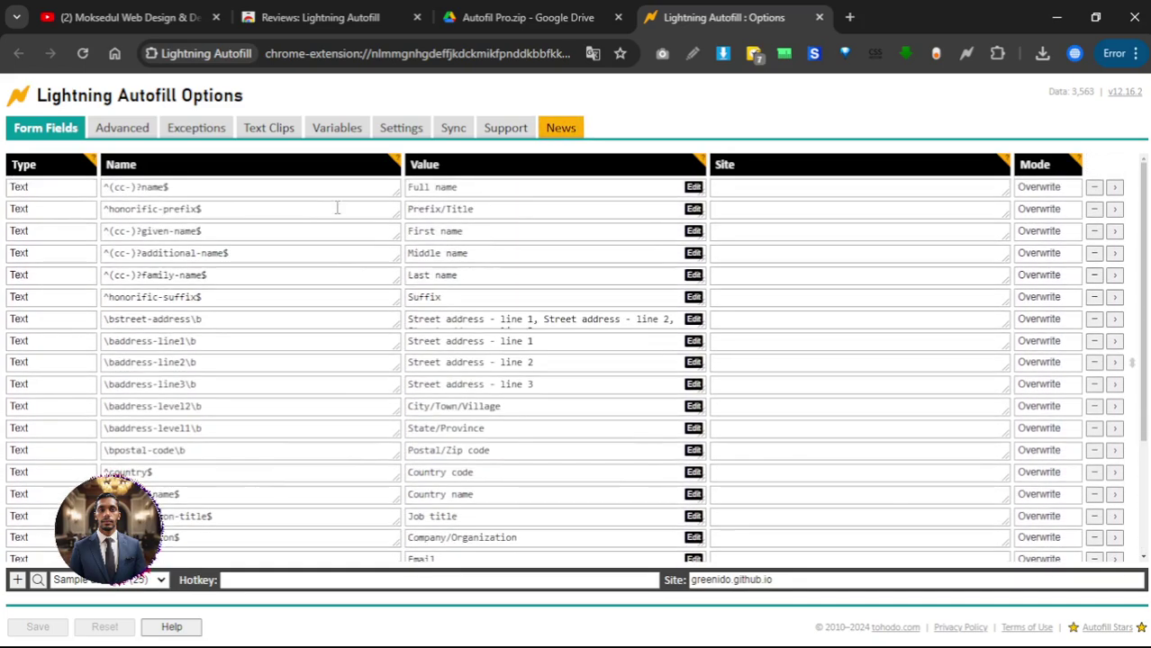
pyautogui.click(119, 127)
pyautogui.click(185, 130)
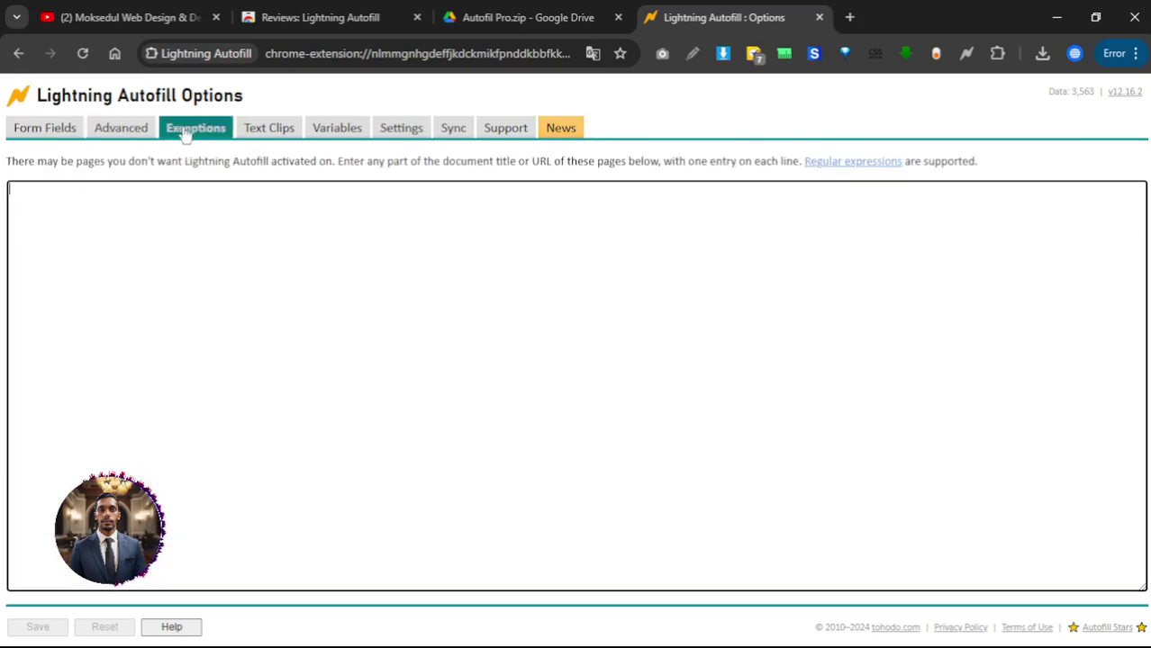
pyautogui.click(268, 128)
pyautogui.click(336, 128)
pyautogui.click(397, 128)
pyautogui.click(452, 128)
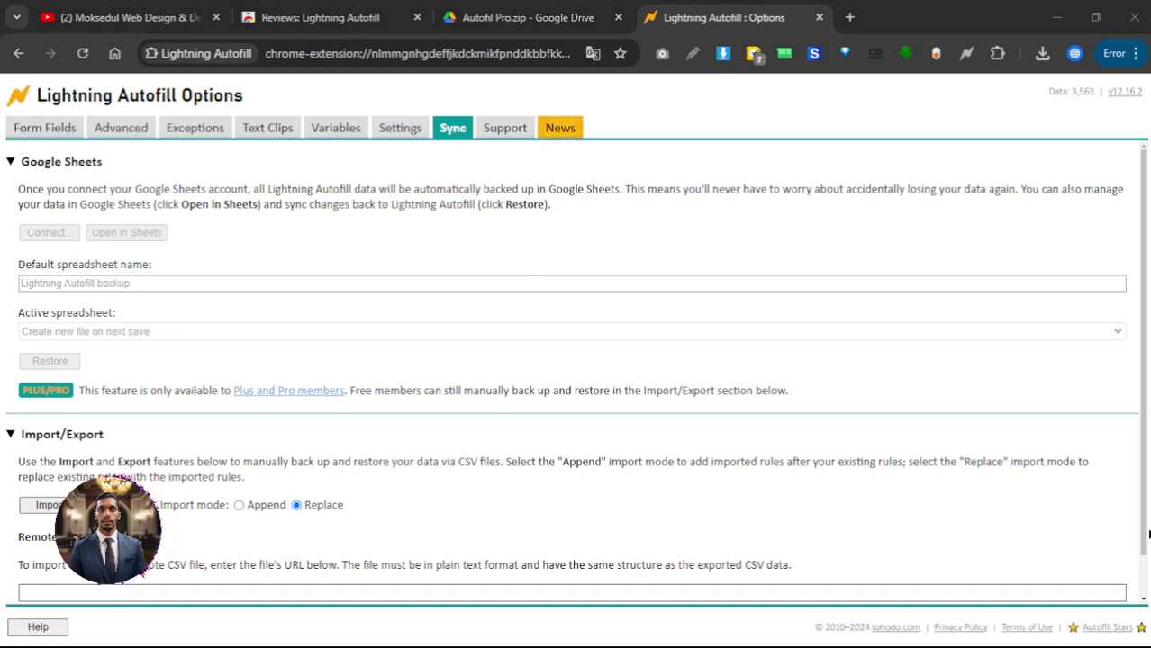
# Step: Glance at the Reviews and Drive tabs, then return to Options and show the Form Fields rules
pyautogui.click(1046, 9)
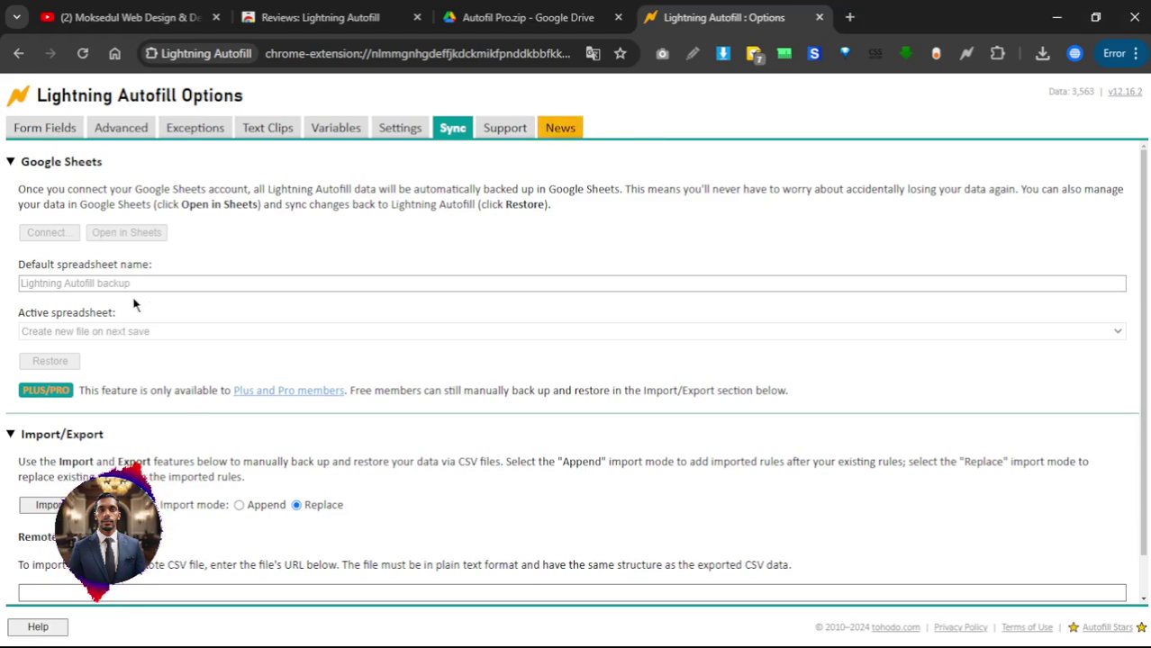
pyautogui.scroll(-1, 133, 300)
pyautogui.scroll(1, 174, 376)
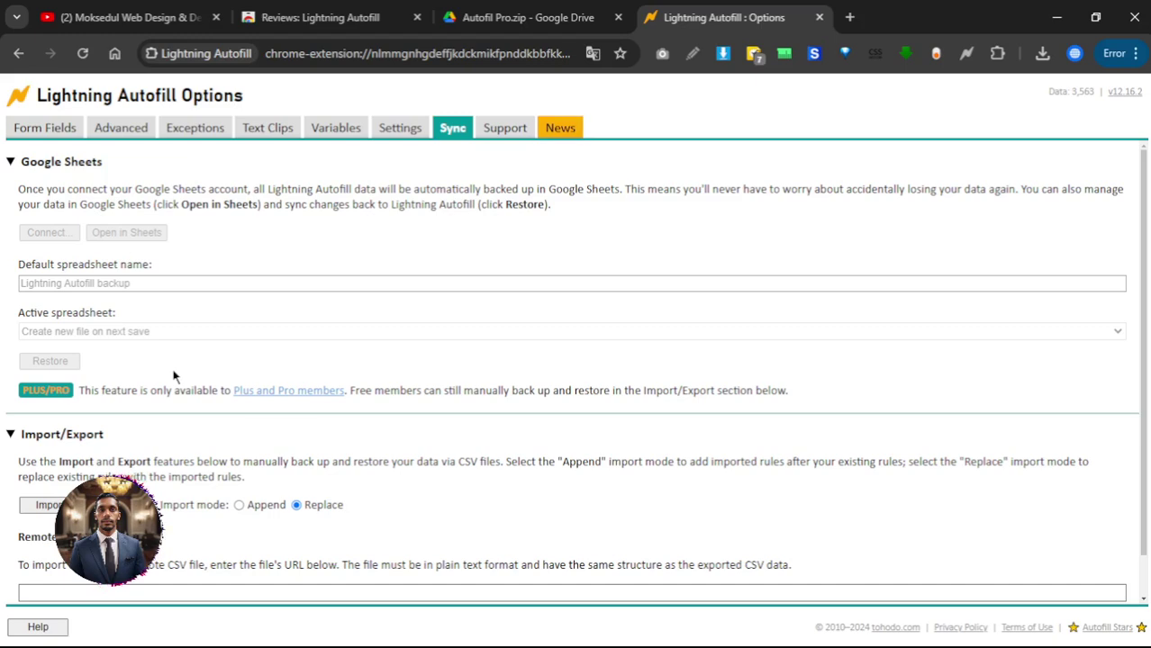
pyautogui.click(302, 10)
pyautogui.click(500, 14)
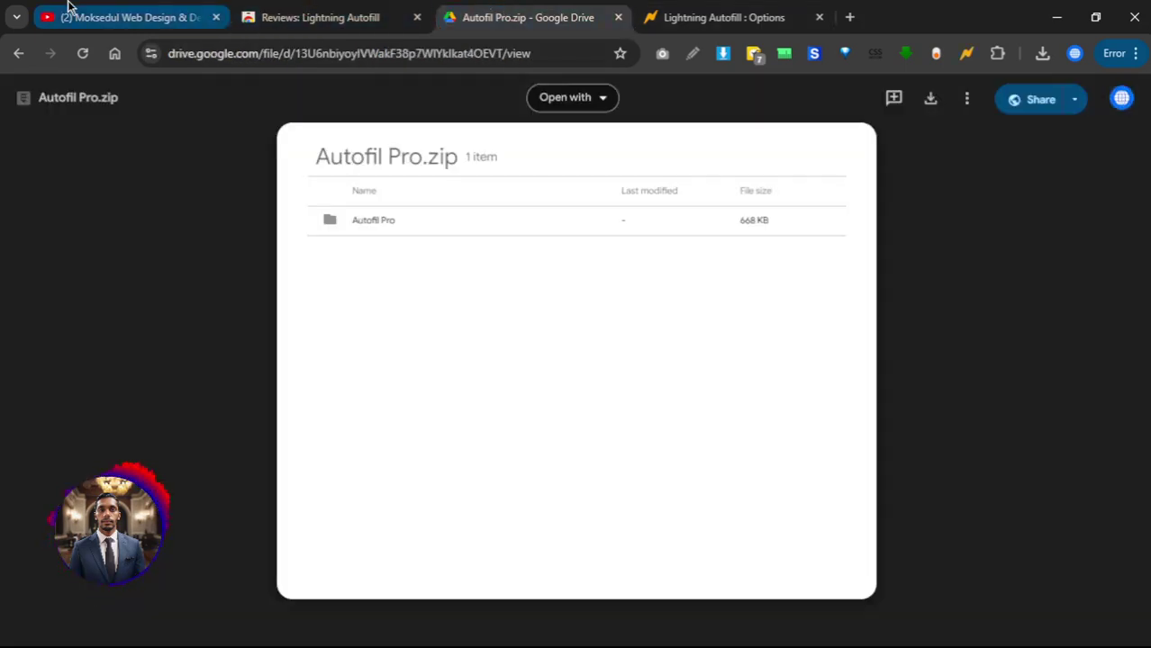
pyautogui.click(726, 9)
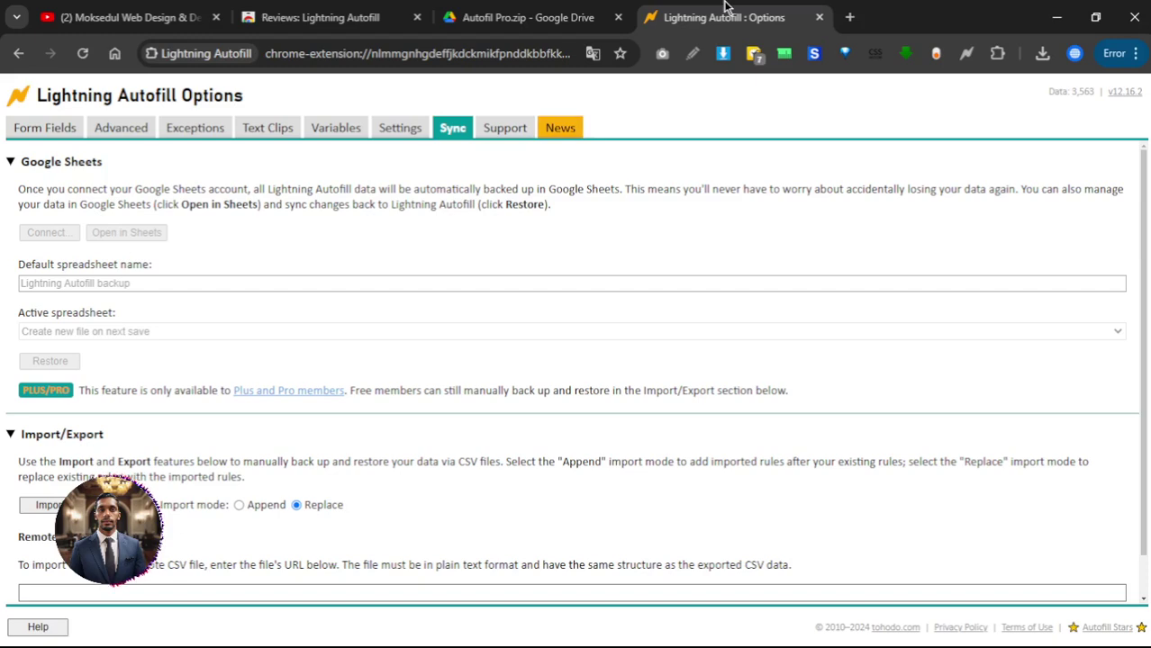
pyautogui.click(45, 127)
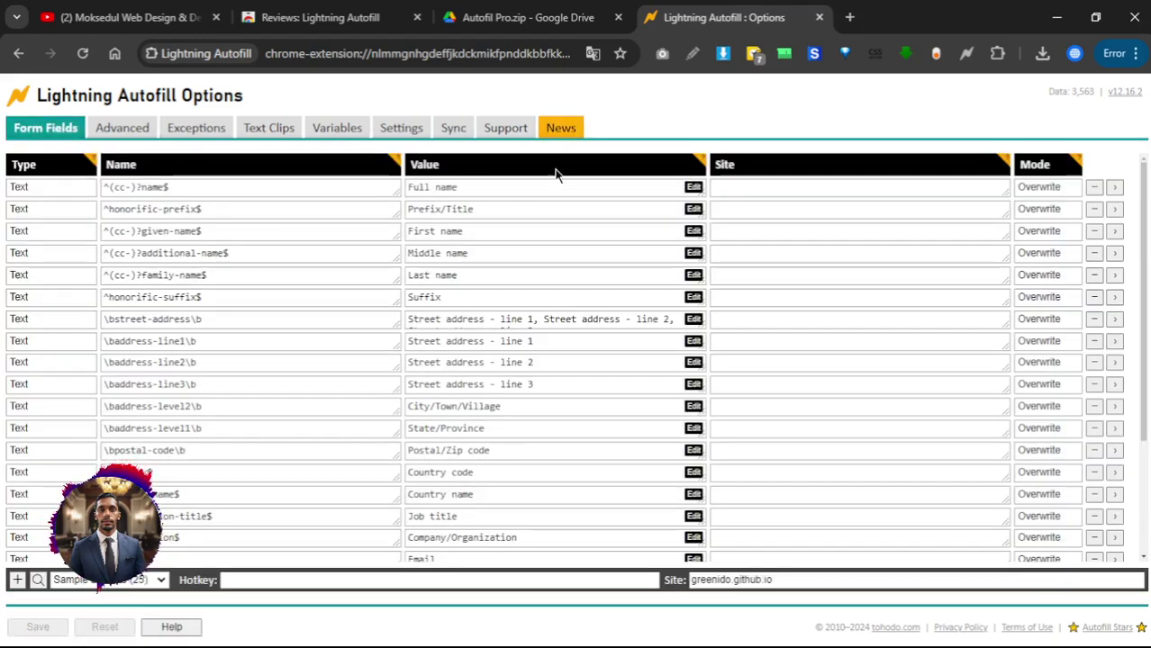
pyautogui.scroll(-2, 398, 365)
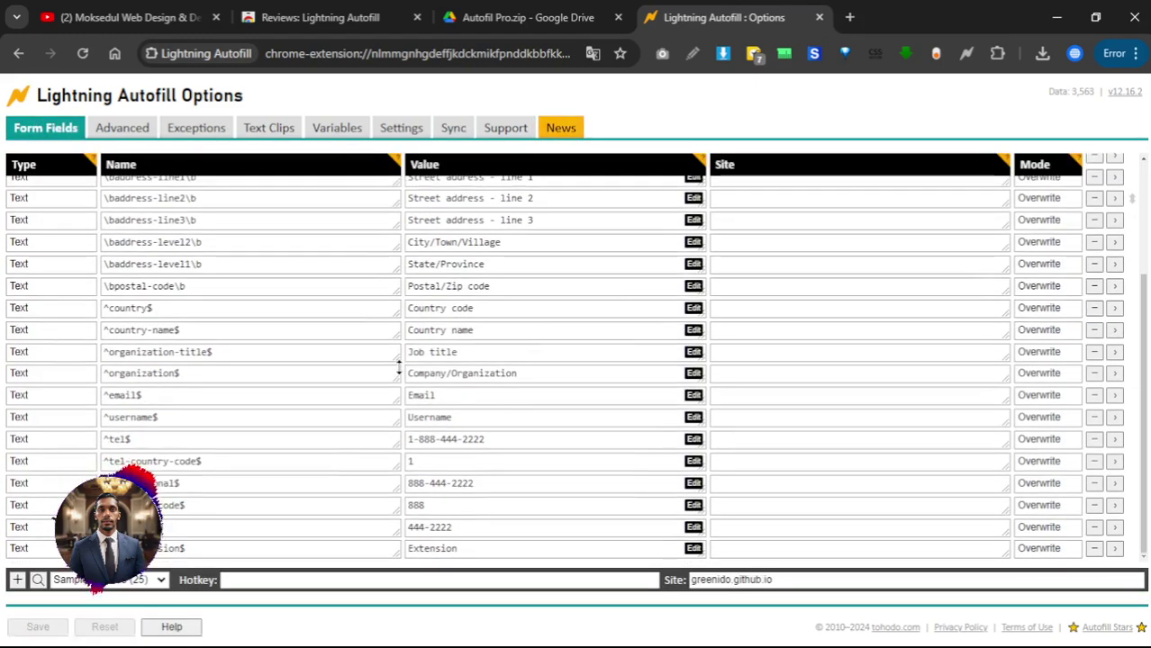
pyautogui.scroll(2, 398, 364)
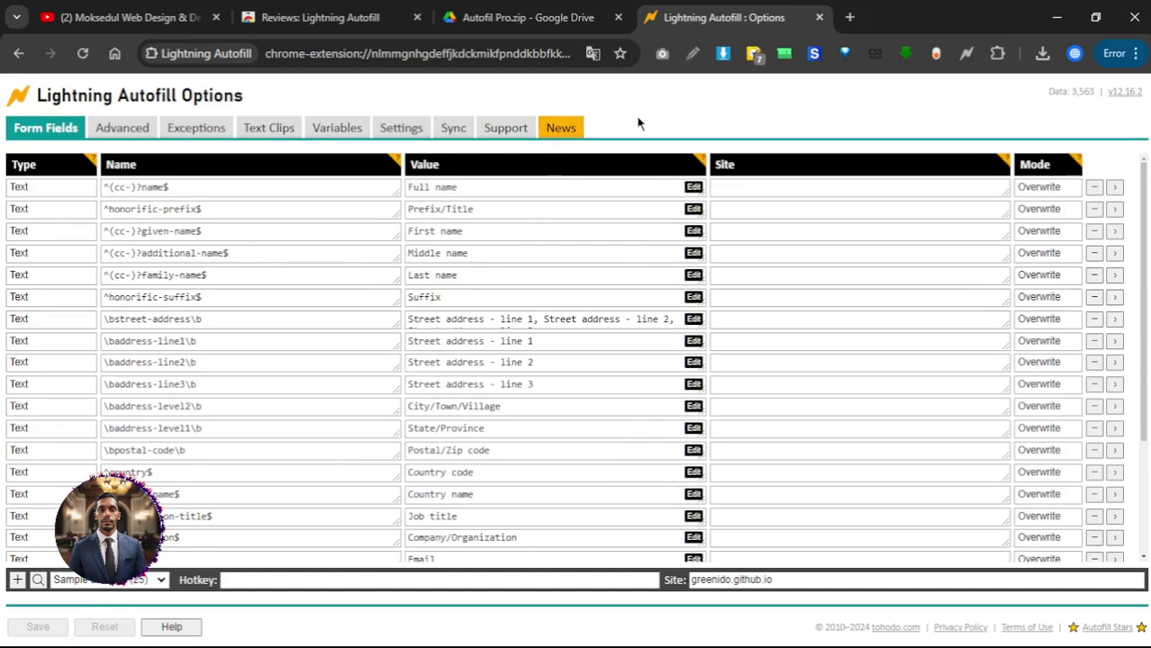